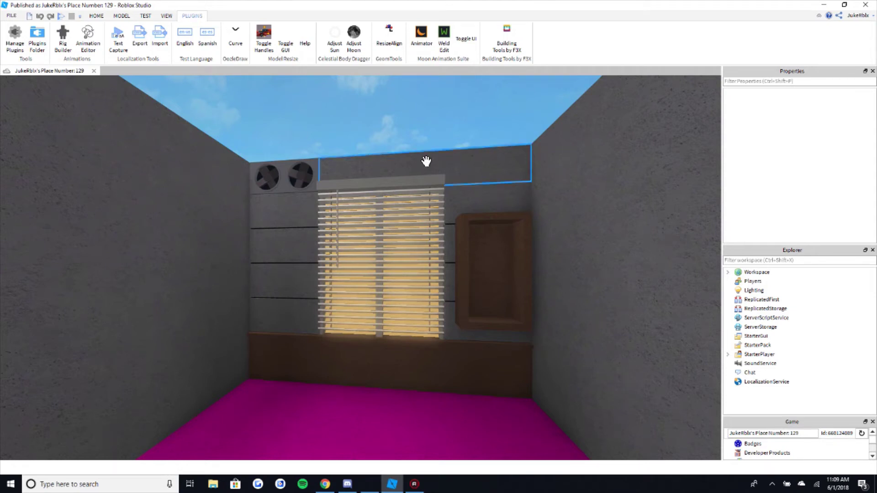
- Start the Building Tools by F3X plugin and dismiss its HttpService notice
click(285, 43)
scroll(366, 138, down, 5)
scroll(484, 145, down, 3)
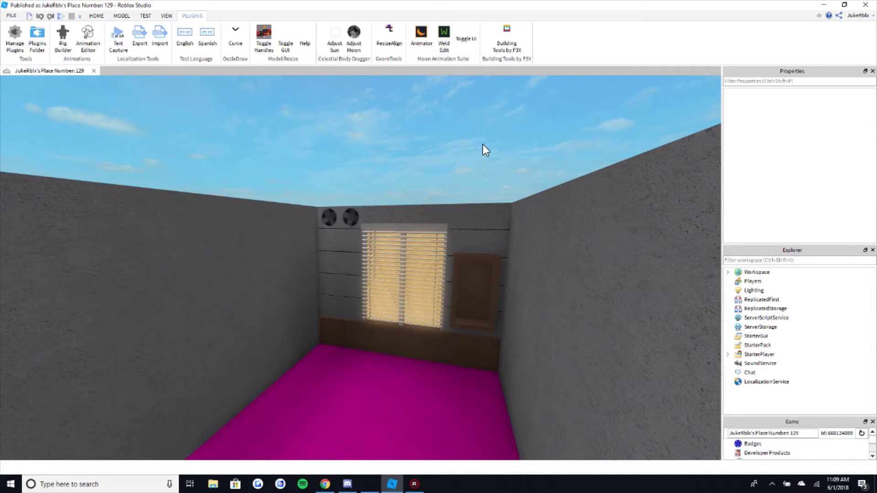
key(w)
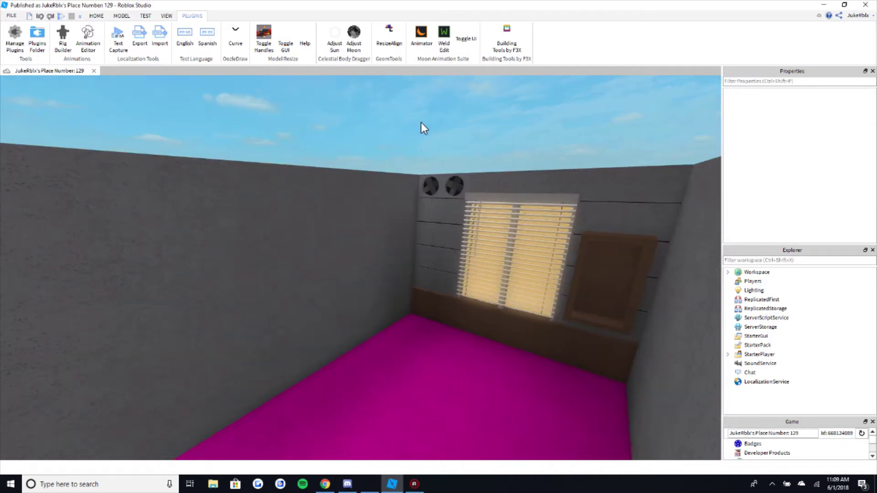
click(506, 44)
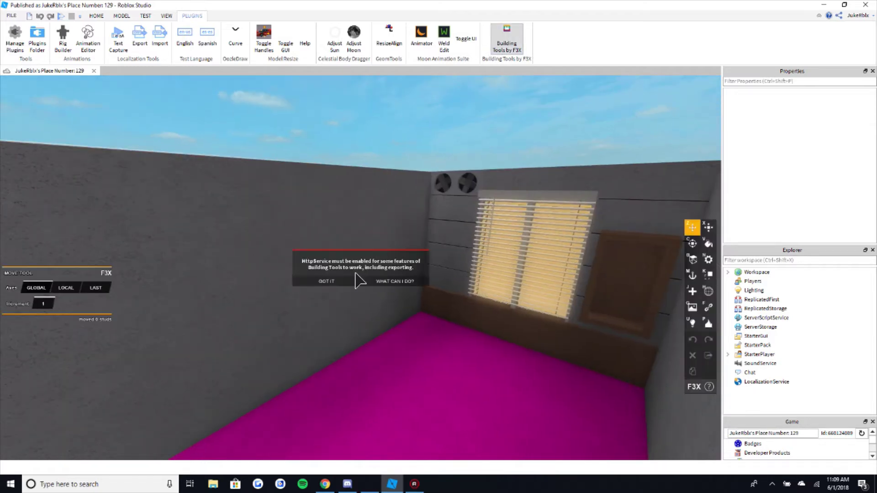
click(347, 282)
- Switch among the F3X Move, Resize, Rotate and Surface tools to examine their options
key(x)
key(z)
key(x)
key(z)
key(c)
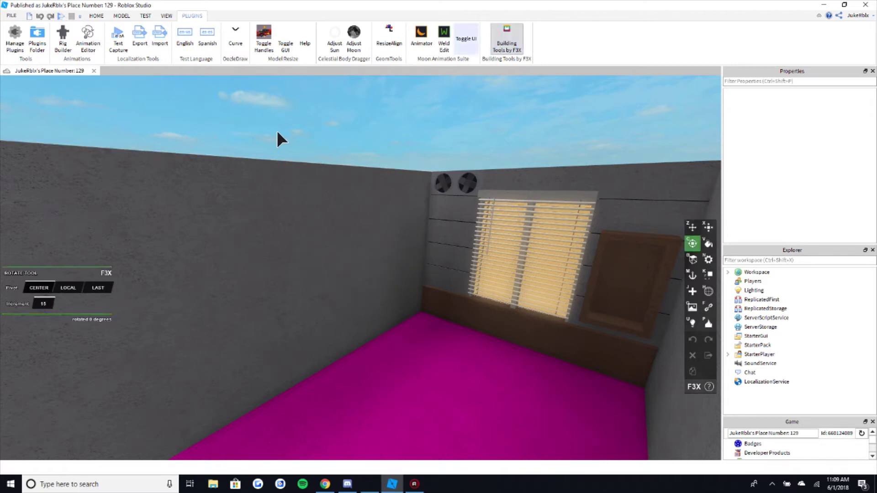
click(518, 51)
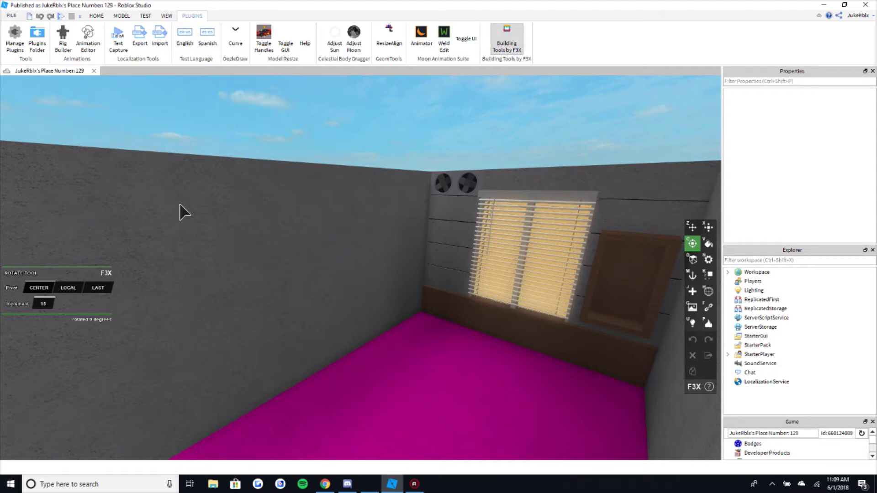
right_drag(470, 117, 472, 116)
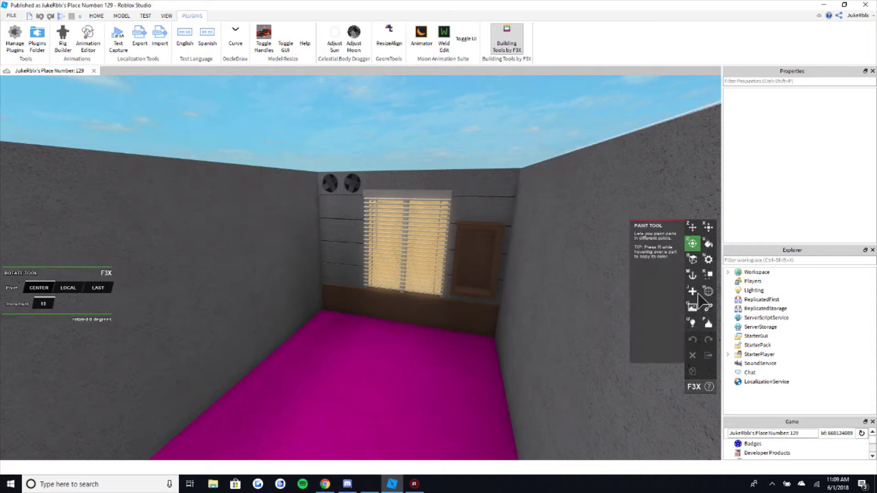
click(693, 259)
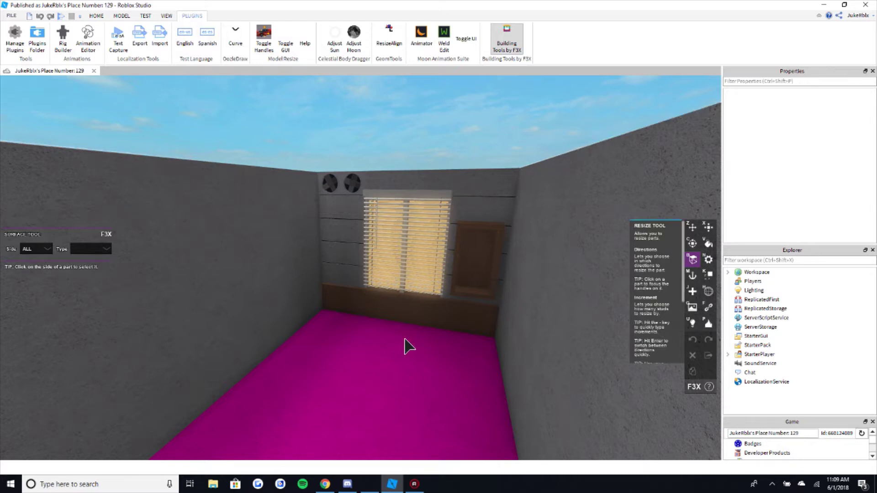
key(c)
key(x)
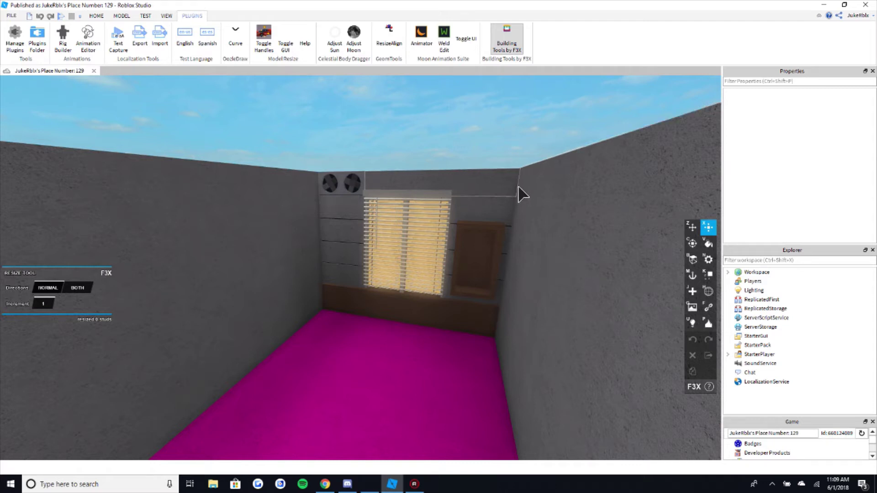
key(z)
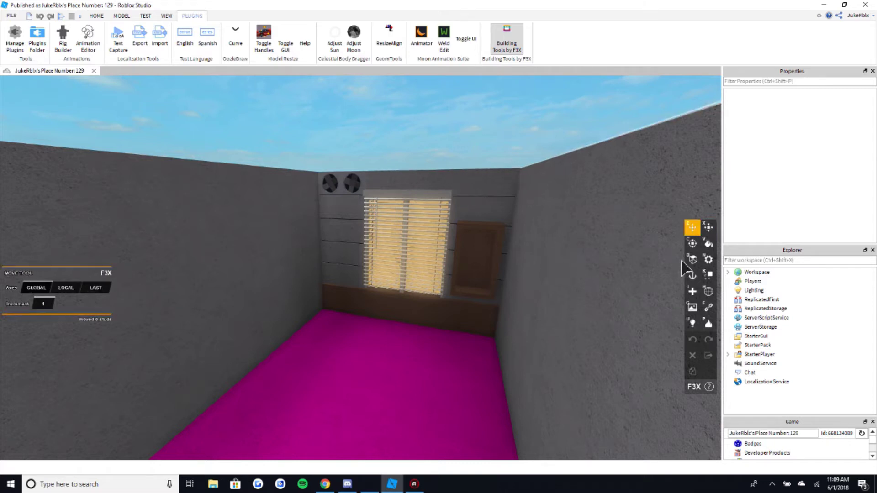
key(c)
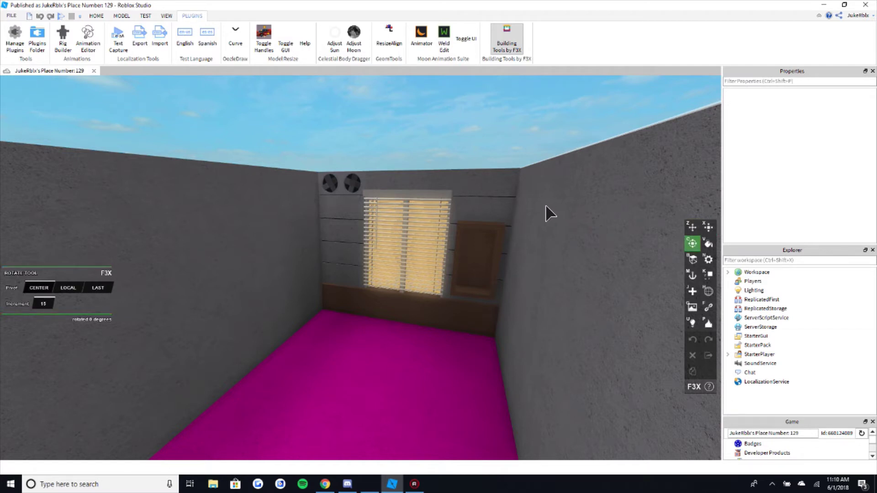
key(w)
key(e)
key(s)
key(e)
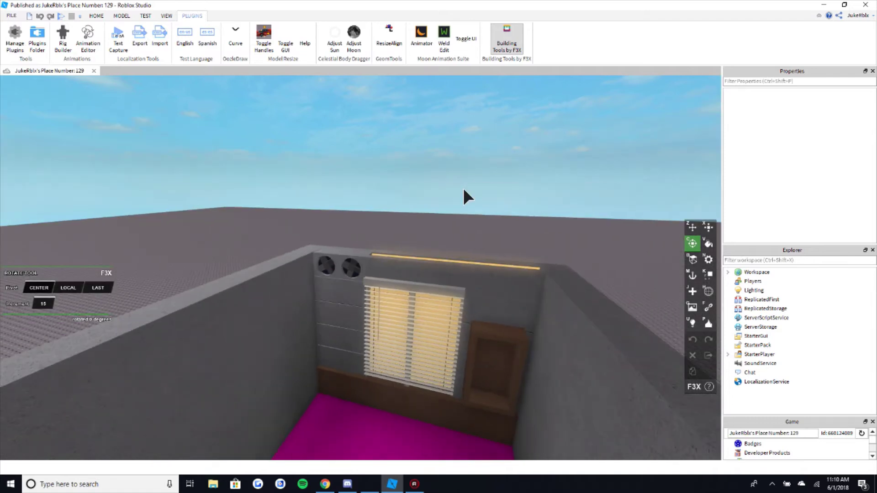
right_drag(474, 190, 478, 191)
key(w)
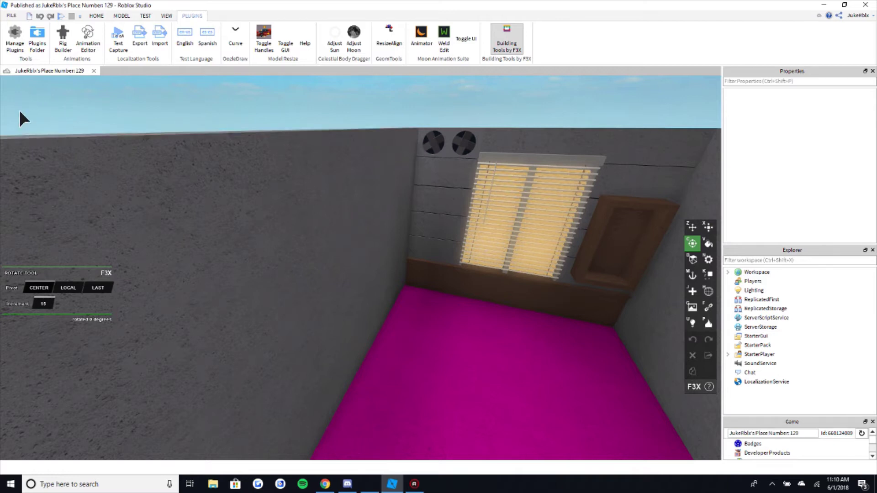
key(s)
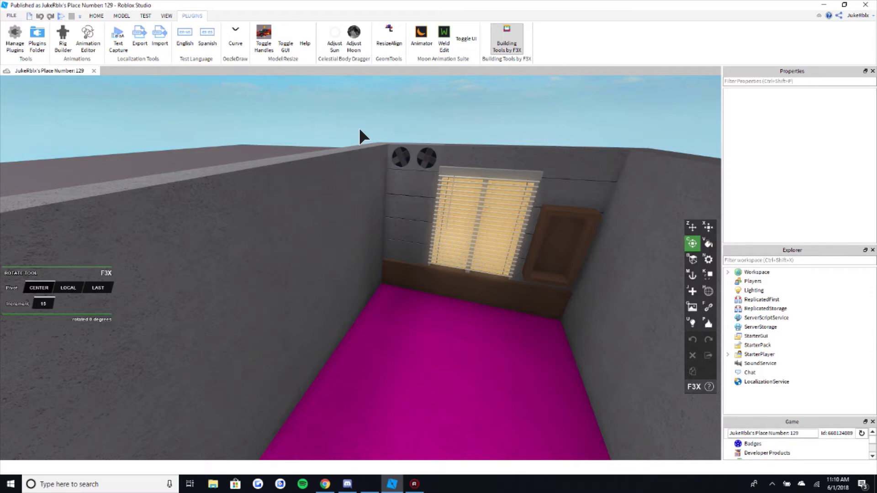
key(e)
key(w)
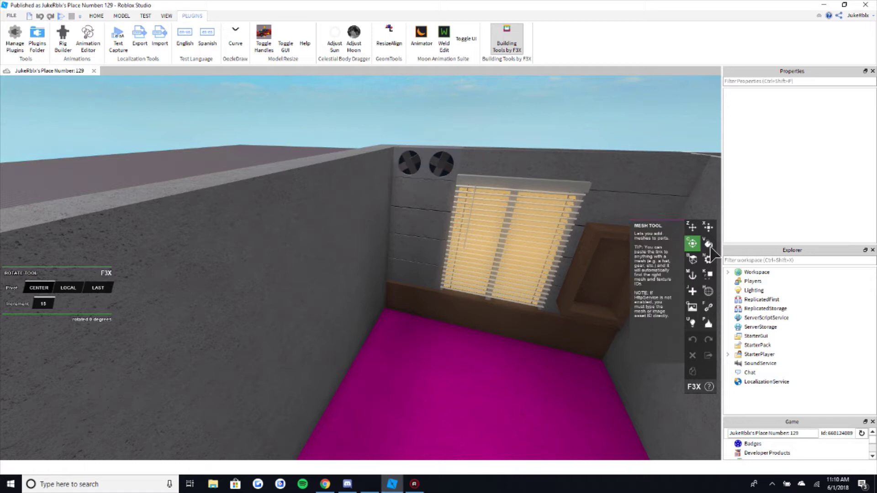
right_drag(481, 350, 481, 352)
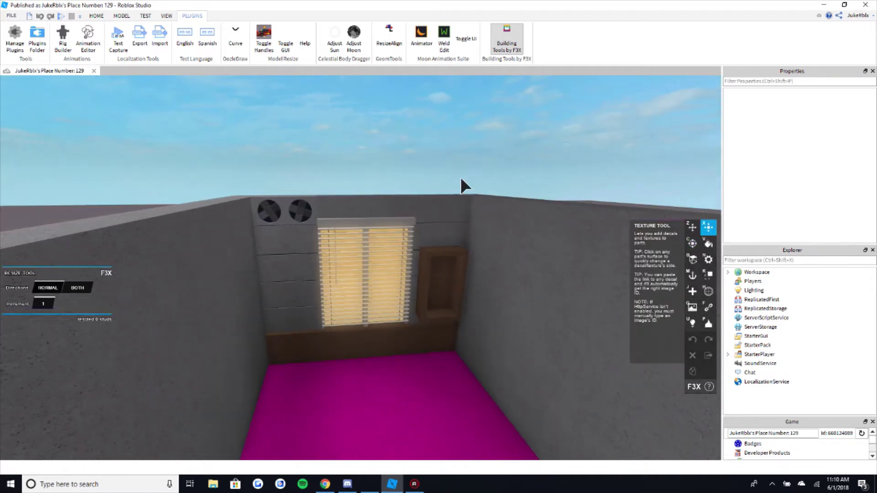
- Examine the settings of the F3X Resize, Move, Rotate, Paint, Surface and Collision tools in turn
key(x)
key(w)
key(e)
mouse_move(459, 177)
right_down()
mouse_move(447, 172)
mouse_move(459, 176)
right_up()
key(s)
key(z)
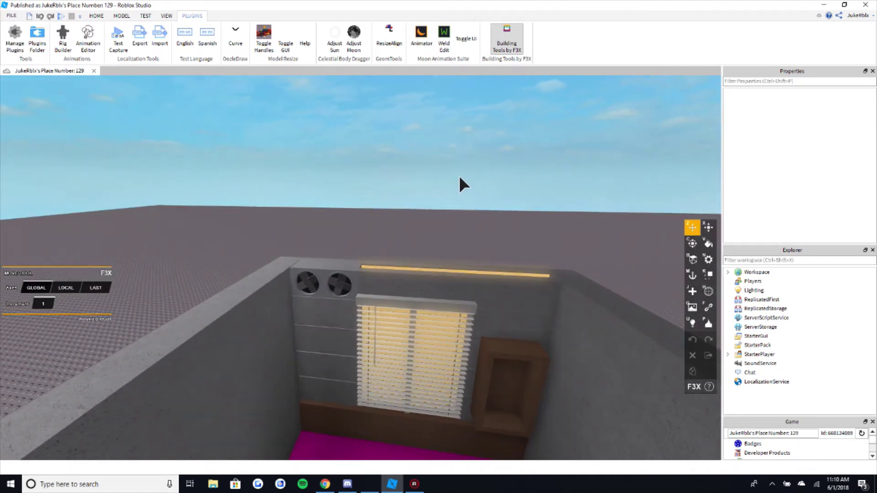
key(c)
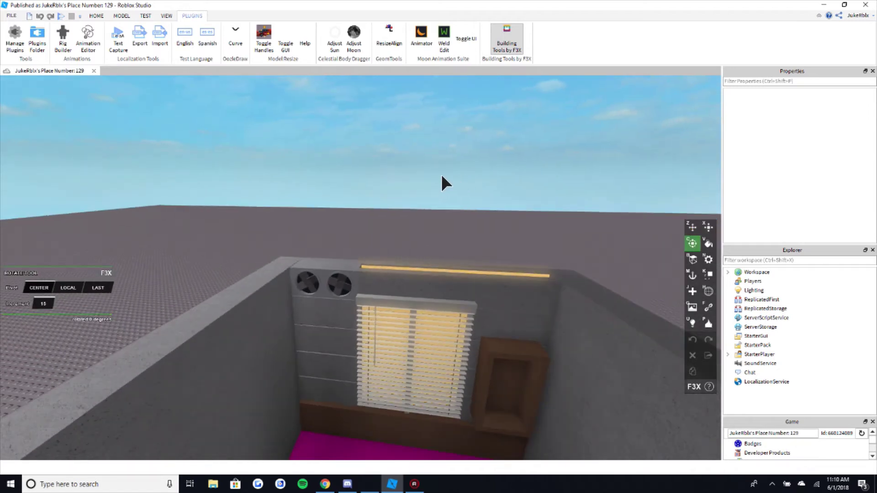
key(v)
key(z)
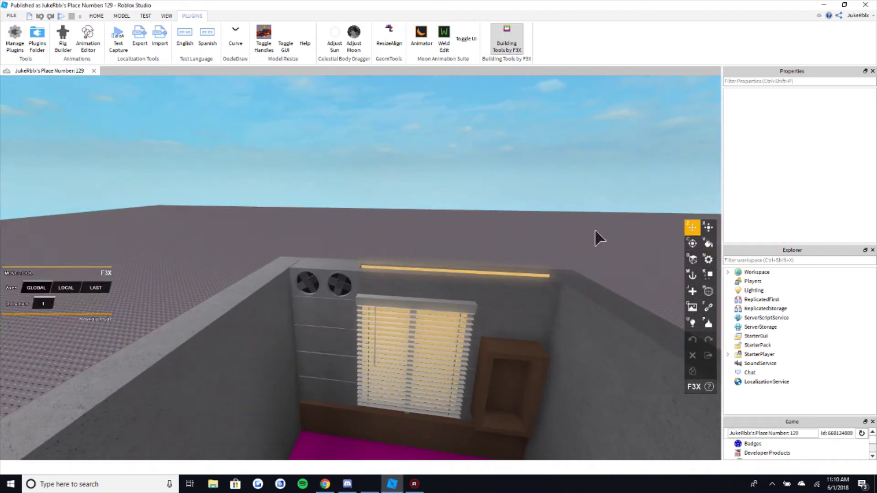
key(c)
key(v)
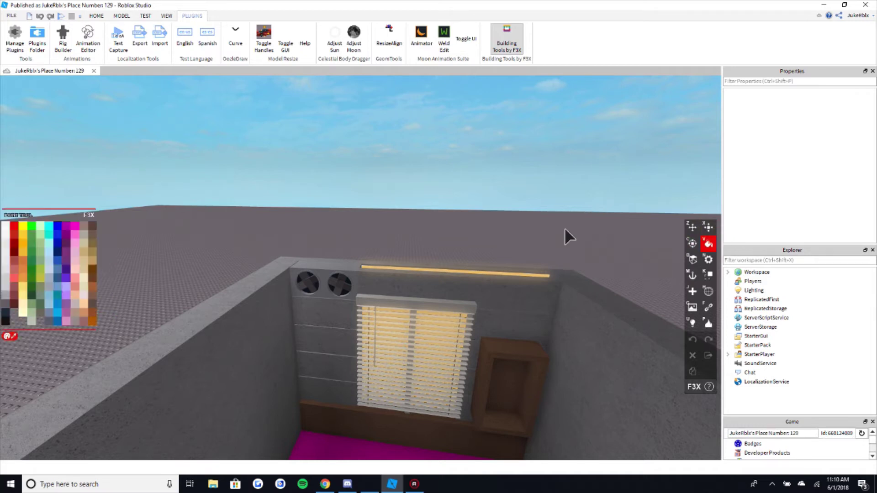
scroll(496, 215, down, 2)
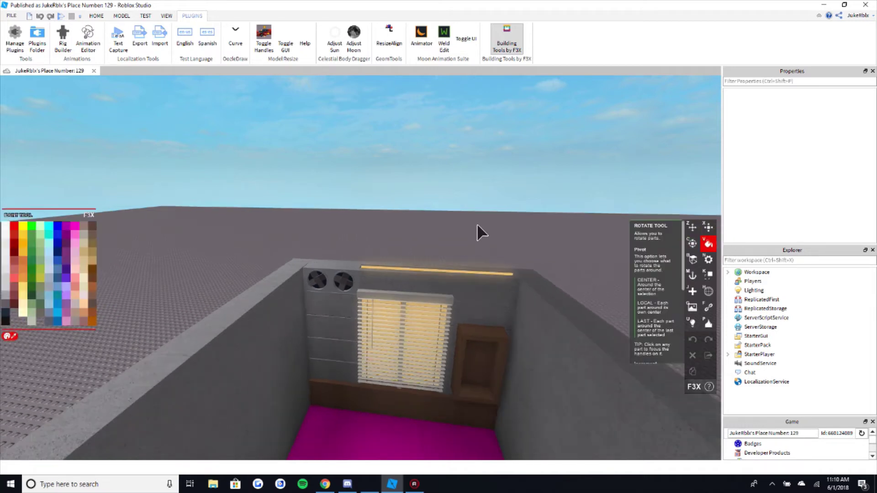
key(b)
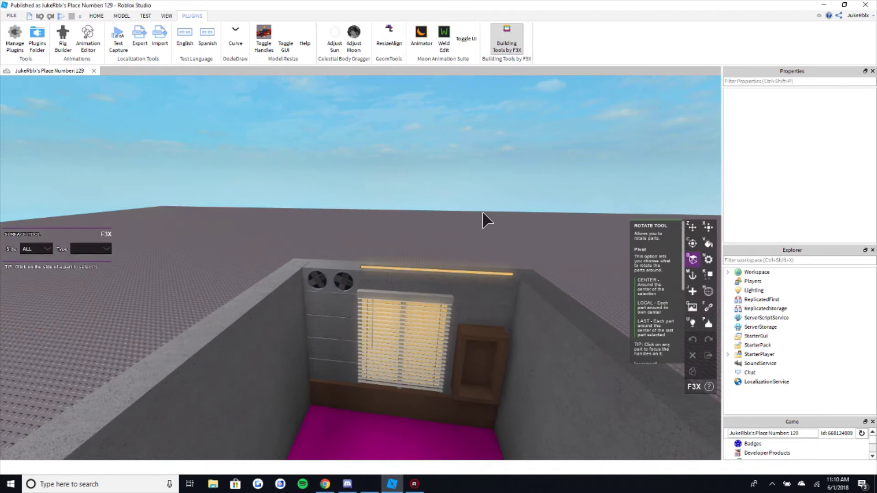
key(c)
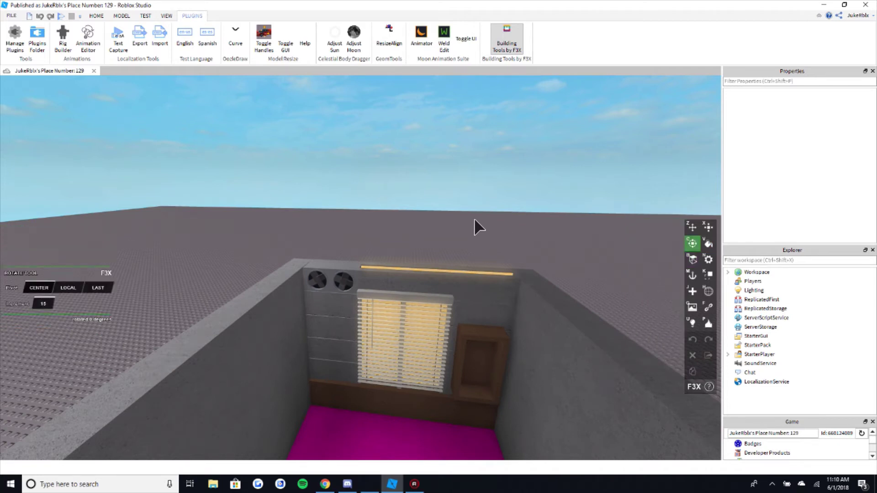
key(b)
key(k)
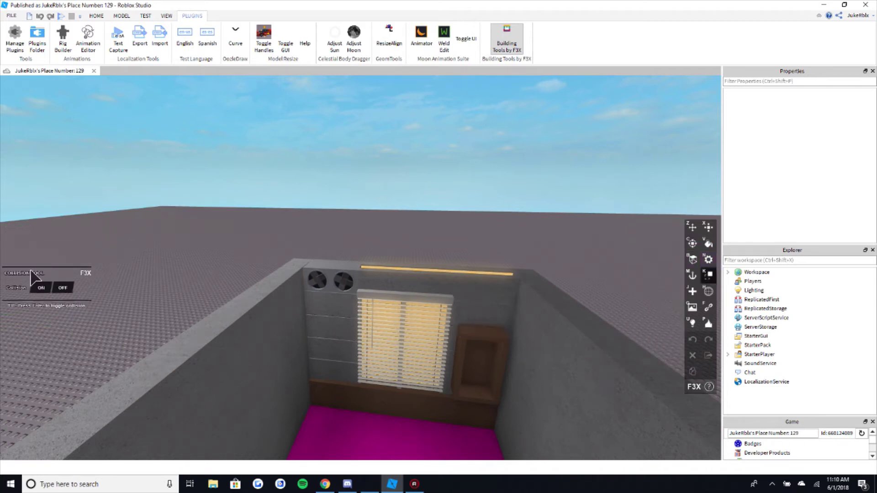
- Close the Game pane to give the Properties and Explorer more room
key(s)
key(d)
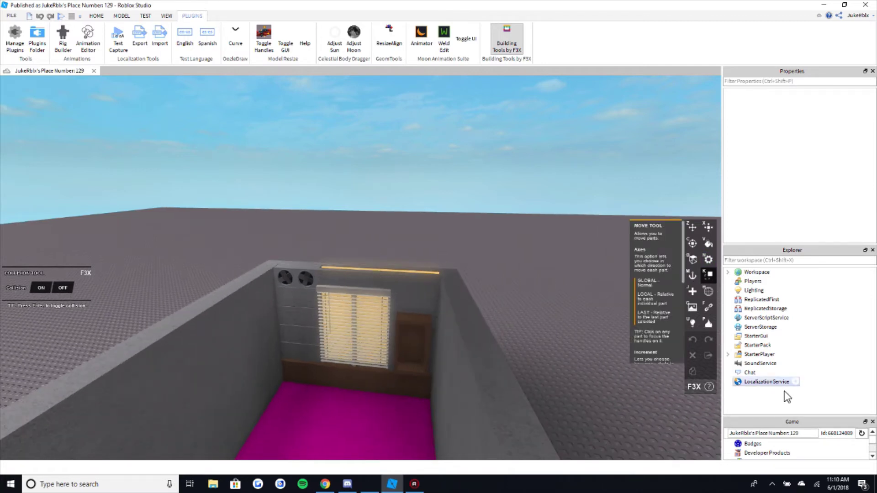
click(872, 421)
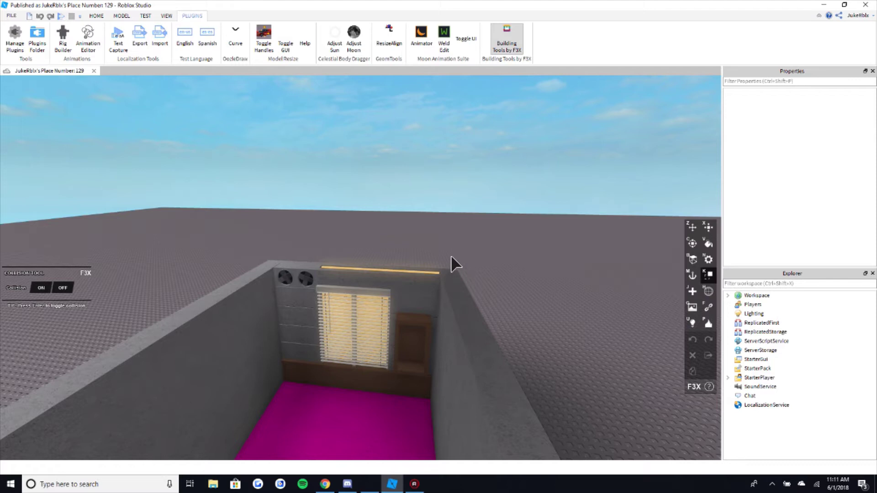
right_drag(453, 257, 452, 255)
key(z)
key(v)
key(z)
key(c)
key(z)
key(c)
key(z)
key(v)
key(z)
key(c)
scroll(479, 230, up, 5)
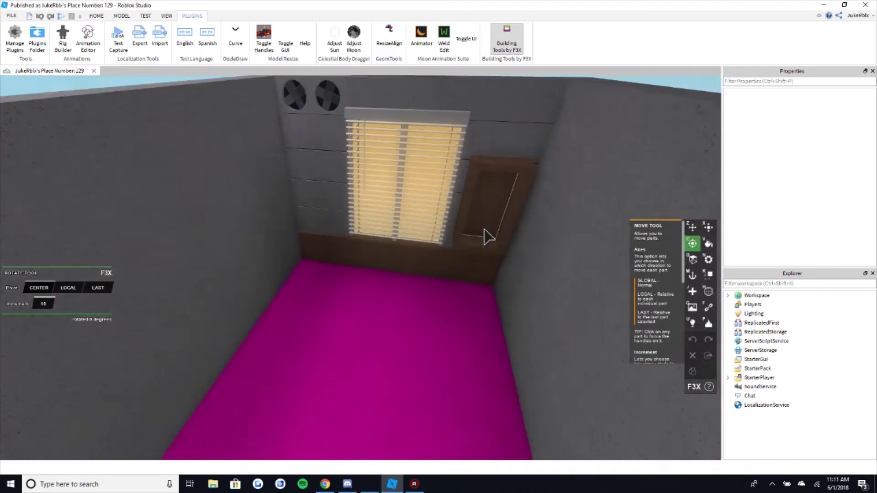
scroll(489, 237, down, 4)
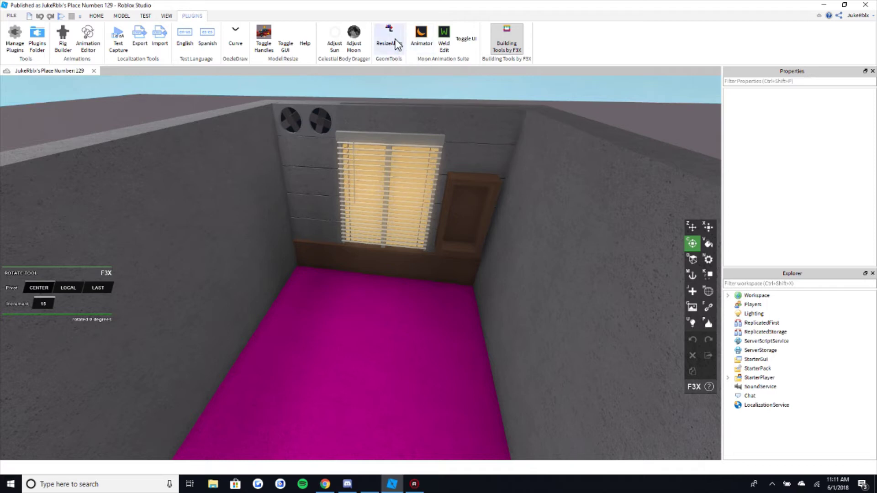
- Move a brown wooden board from the room's wall cabinet out over the open baseplate and lengthen it to 4.6 studs
right_drag(398, 132, 400, 151)
key(z)
key(e)
key(a)
right_drag(250, 242, 242, 244)
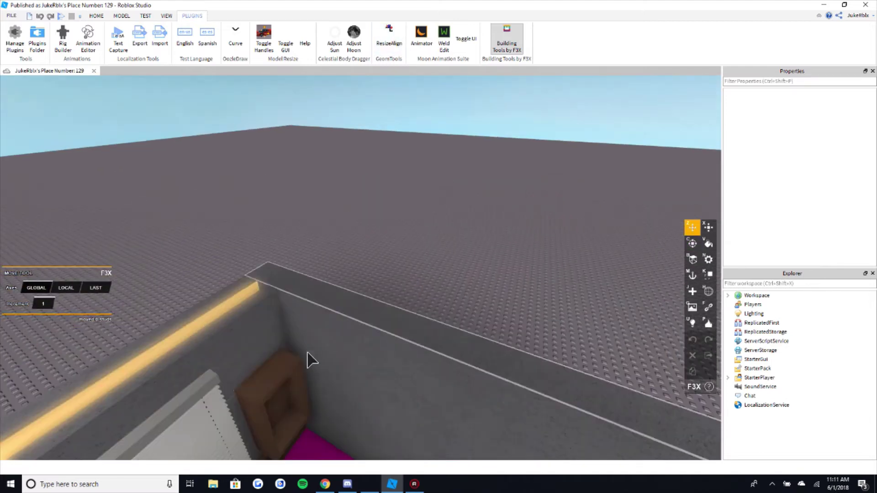
click(288, 371)
drag(309, 398, 398, 415)
right_drag(359, 425, 398, 415)
drag(398, 415, 503, 343)
key(w)
key(w)
key(x)
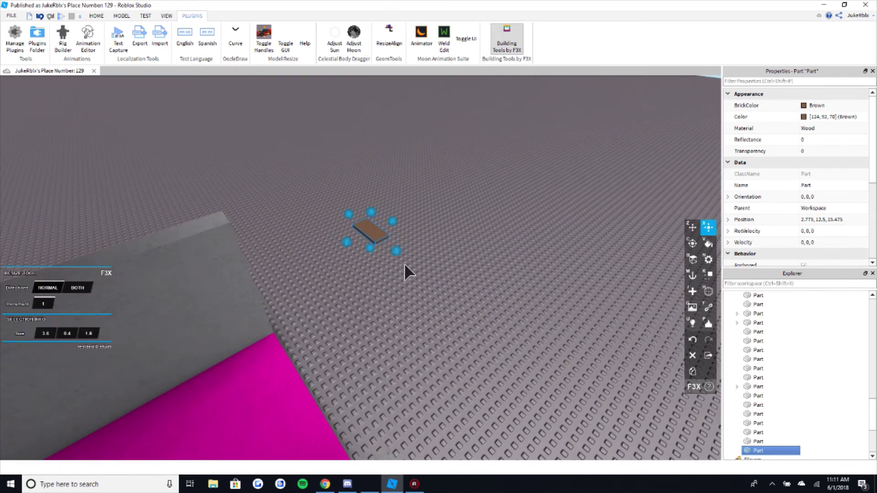
scroll(407, 262, up, 5)
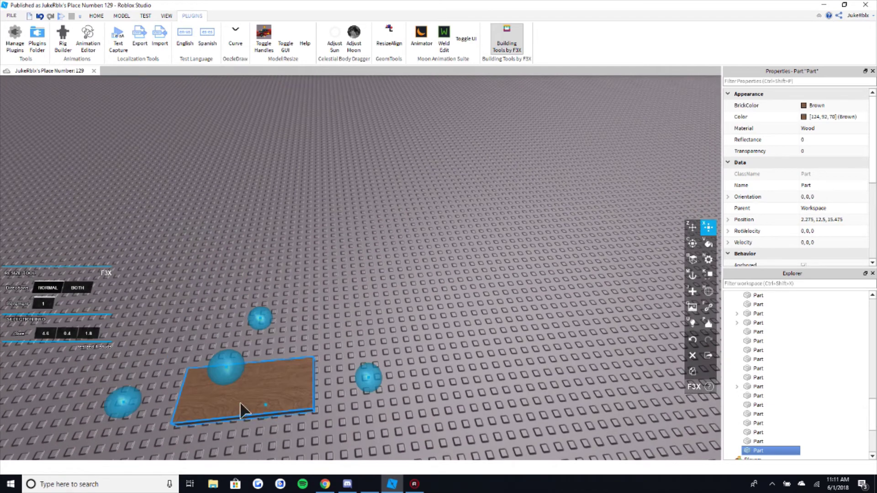
- Try duplicating the brown board and moving the copy sideways to X position -3.725, and undo that move
key(z)
key(shift+c)
drag(142, 409, 307, 407)
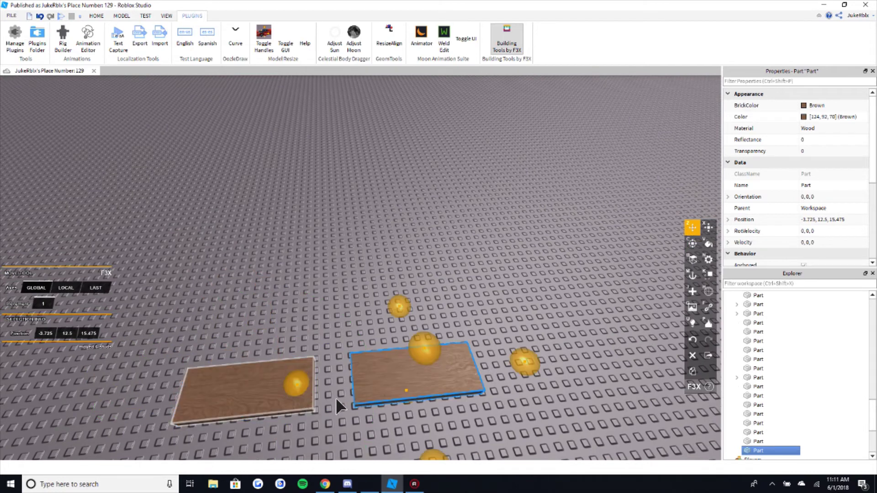
scroll(364, 299, down, 2)
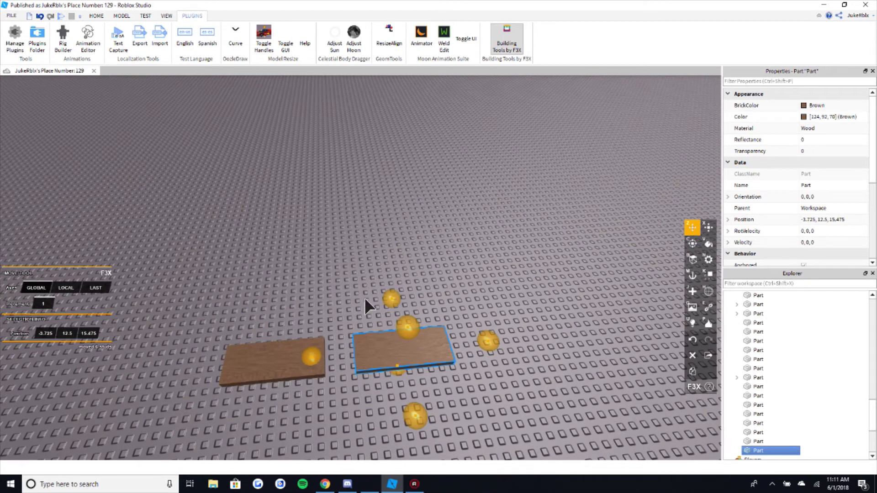
key(c)
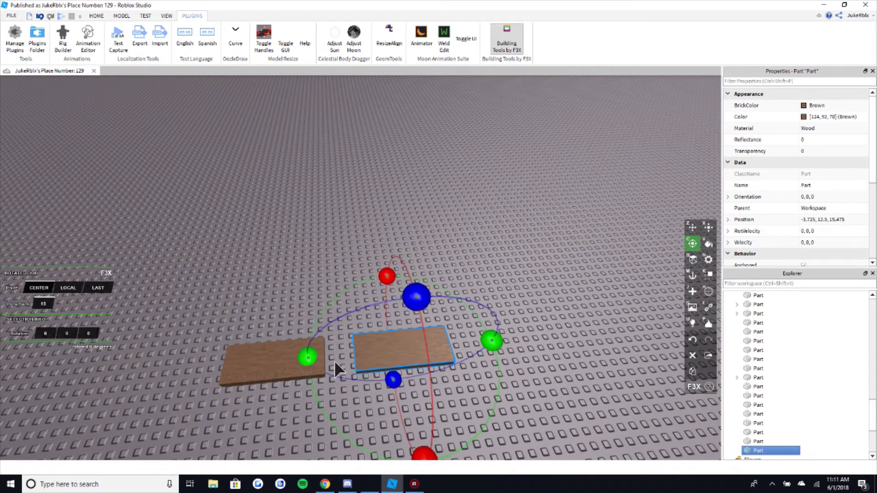
key(ctrl+z)
- Duplicate the brown board and move the copy 7 studs behind the original
key(ctrl+d)
drag(287, 314, 294, 278)
click(301, 362)
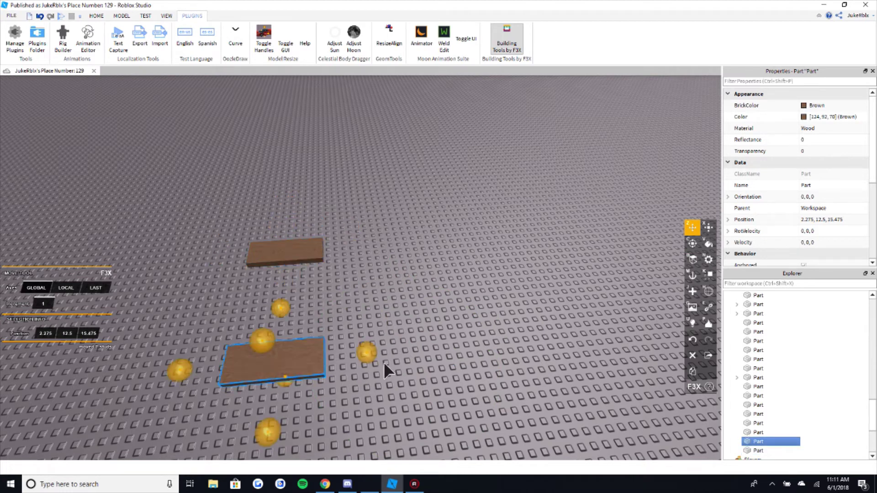
- Arrange two more copies of the board around the original, rotated to 60 and 120 degrees with gaps between them
key(c)
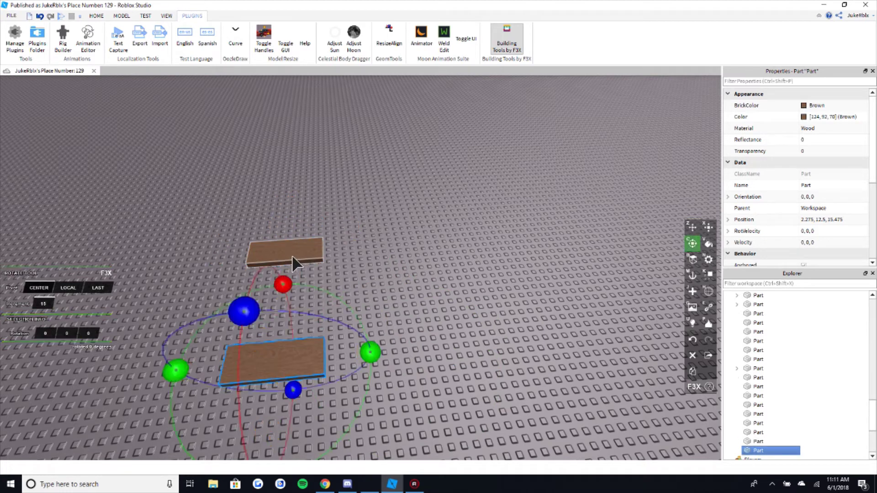
click(292, 255)
drag(376, 218, 346, 188)
key(shift+c)
key(r)
click(299, 254)
drag(380, 246, 333, 198)
key(z)
right_drag(525, 268, 393, 248)
click(510, 290)
scroll(402, 242, up, 3)
click(394, 254)
key(x)
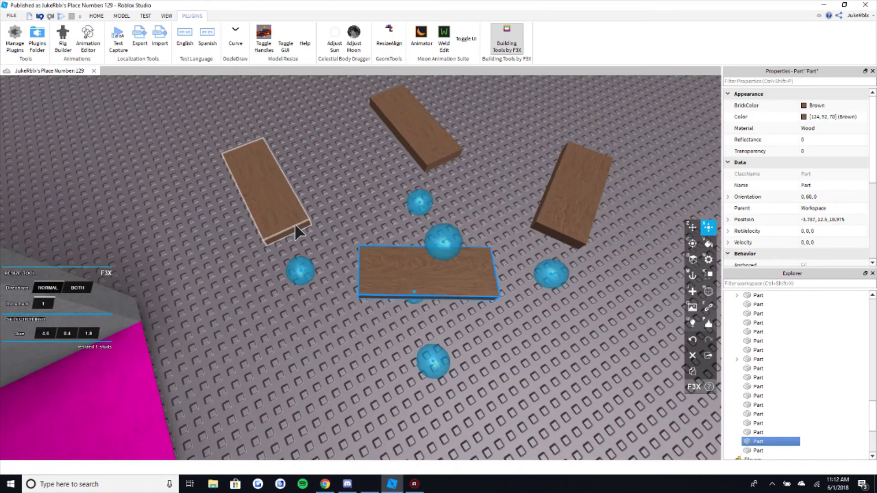
- Join the 60-degree board to its unrotated neighbour with ResizeAlign using the OuterTouch method
click(334, 201)
right_drag(335, 201, 390, 75)
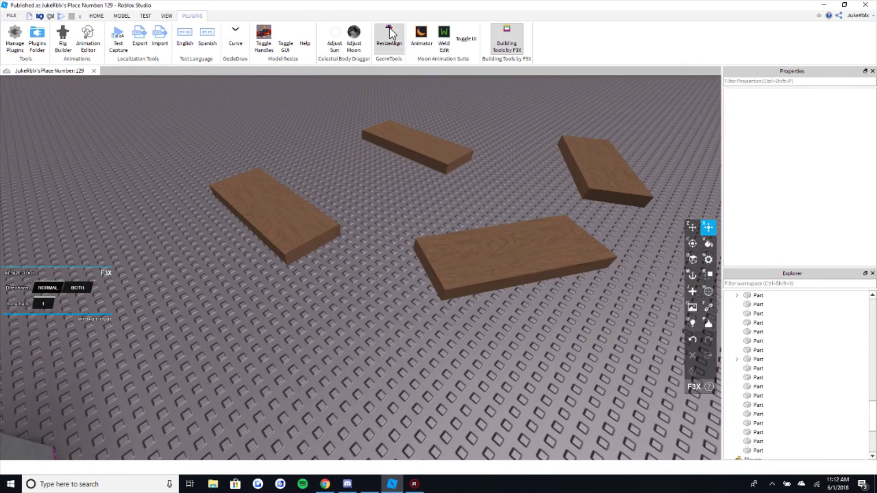
click(390, 28)
right_drag(320, 228, 379, 275)
scroll(333, 240, up, 2)
click(383, 284)
click(568, 329)
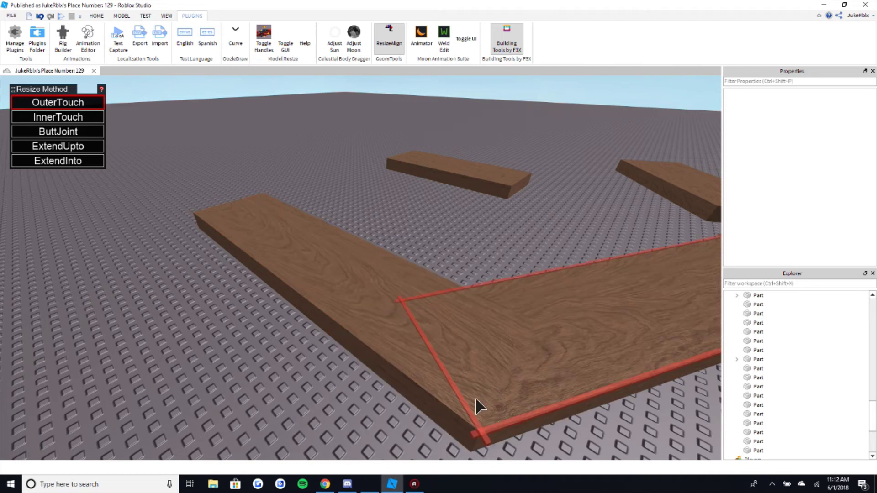
- Join the other end of the 60-degree board to the 120-degree board with the OuterTouch method
key(s)
key(d)
click(497, 240)
key(w)
key(d)
right_drag(497, 240, 329, 218)
click(301, 197)
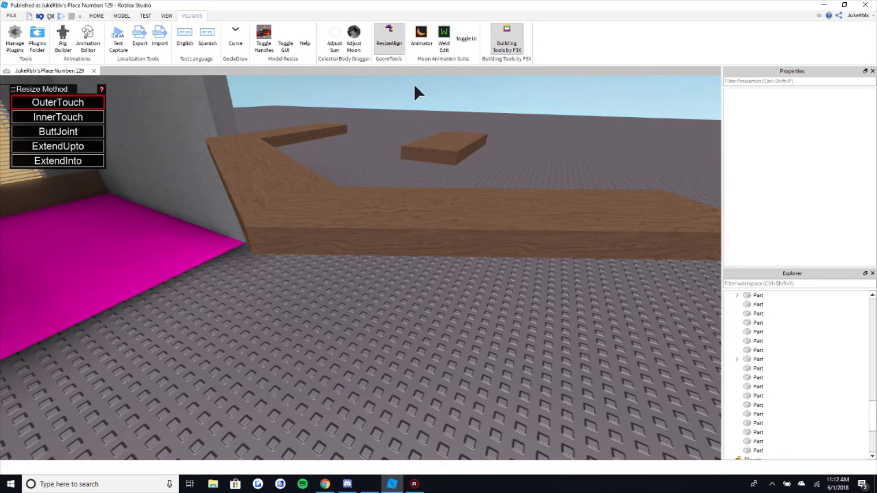
- Switch from ResizeAlign back to the F3X Resize tool and check the middle board's size
click(500, 35)
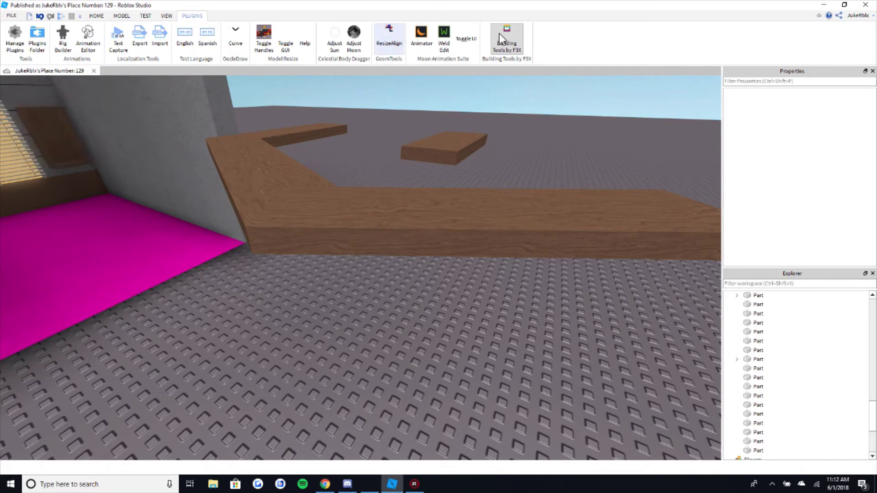
click(289, 184)
key(a)
key(a)
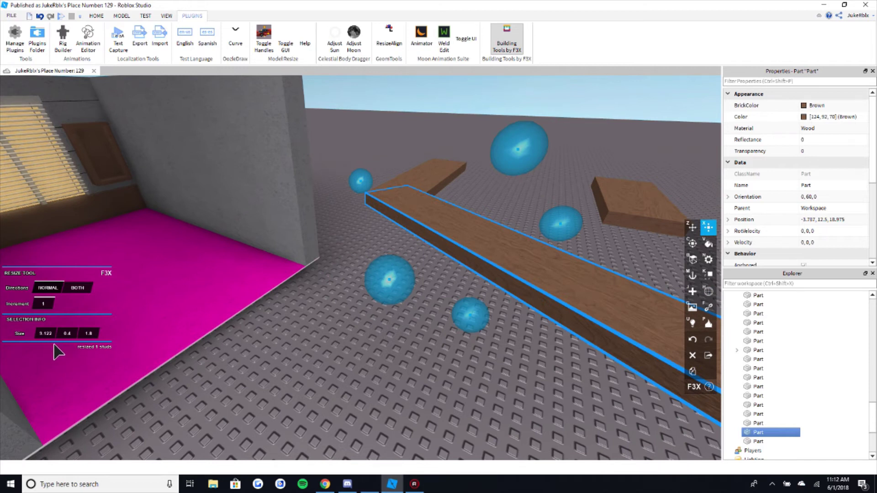
- Examine the room's fans, window blinds and wall cabinet up close, and return to the joined boards
right_drag(205, 286, 211, 320)
key(w)
scroll(212, 319, up, 2)
key(a)
key(e)
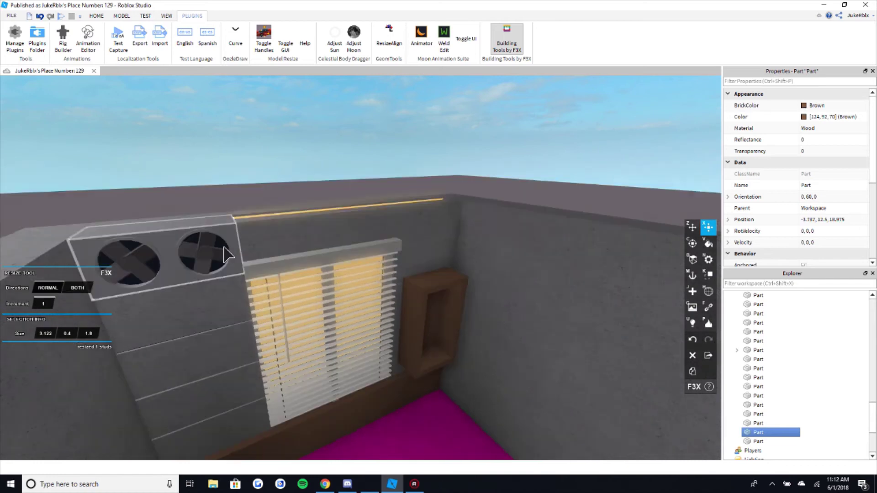
scroll(219, 242, up, 1)
scroll(328, 253, up, 1)
middle_drag(328, 253, 406, 238)
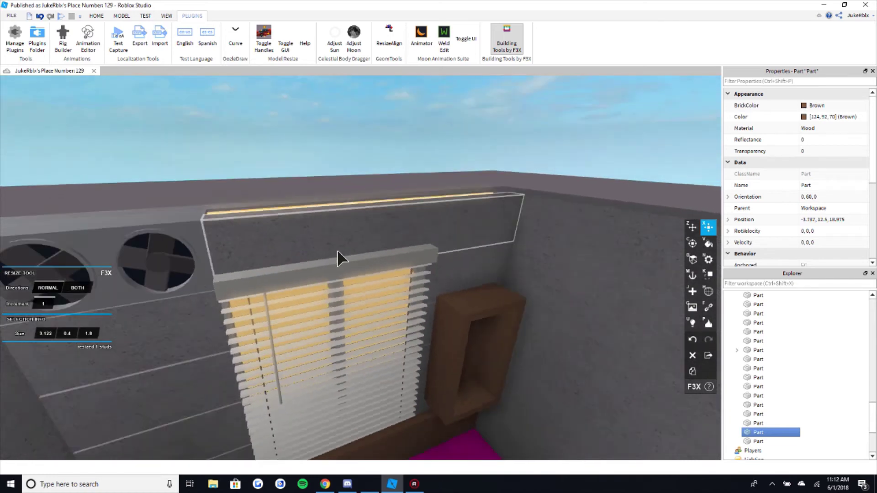
key(w)
right_drag(338, 250, 337, 251)
right_drag(414, 309, 418, 308)
key(w)
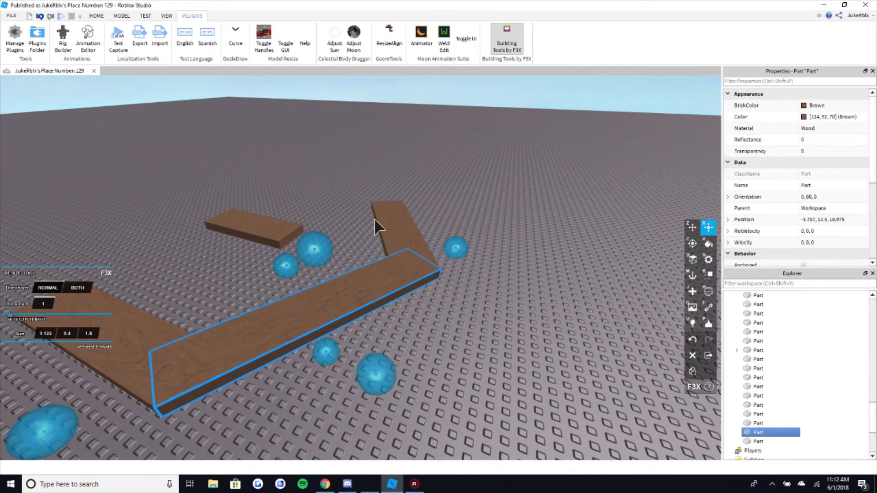
- Select the joined boards one after another to compare their sizes
click(402, 234)
click(396, 287)
click(410, 244)
click(237, 345)
click(236, 342)
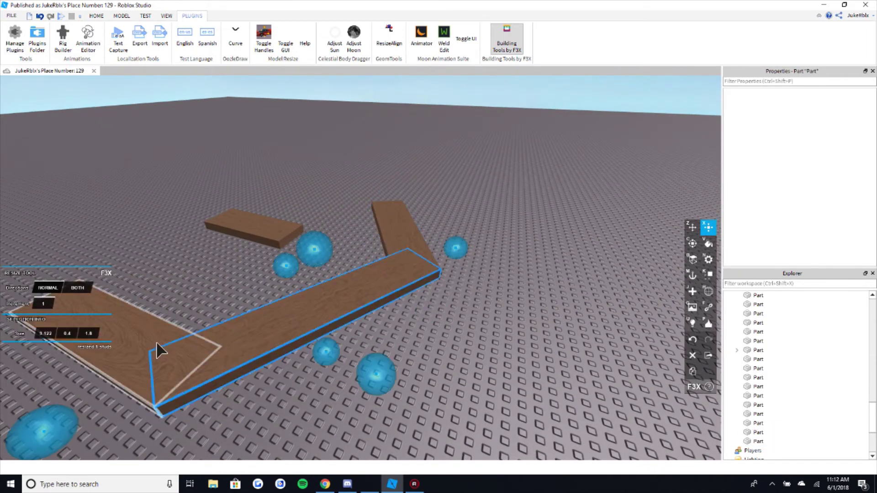
click(412, 244)
click(375, 297)
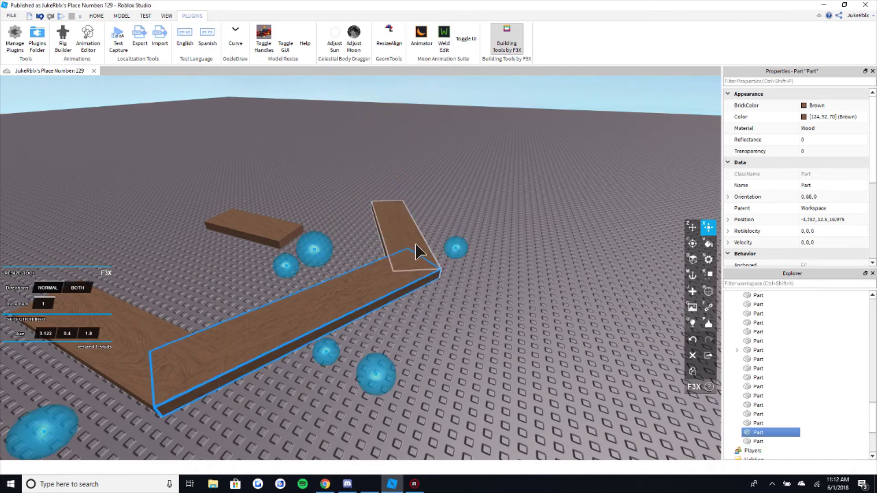
right_drag(415, 244, 318, 212)
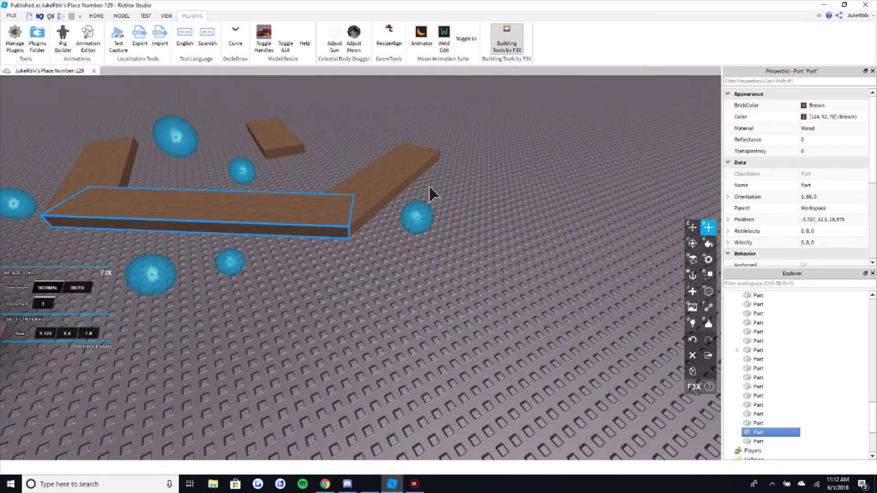
click(394, 190)
click(116, 177)
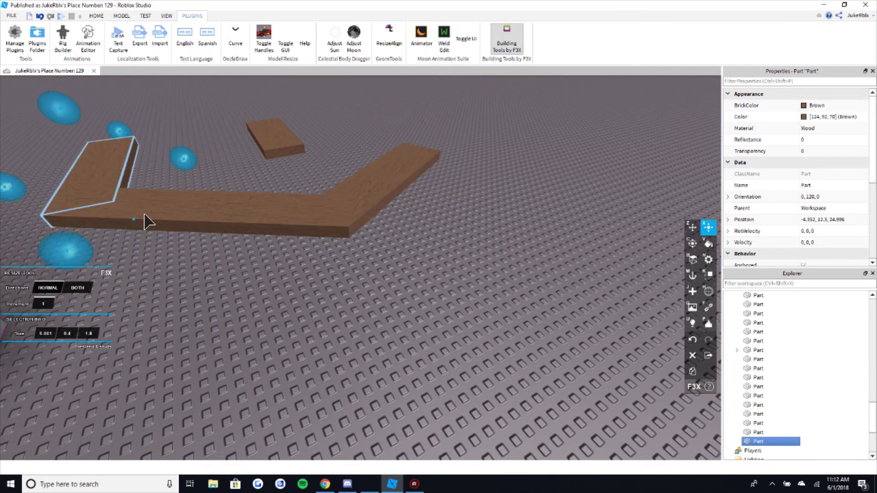
click(199, 233)
right_drag(418, 262, 498, 288)
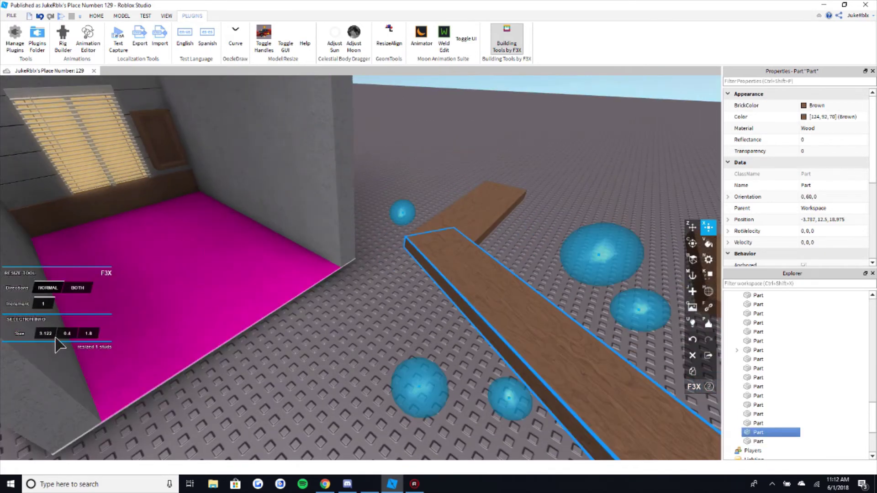
- Check the sizes of the wall cabinet's top, bottom and side boards
scroll(264, 321, up, 3)
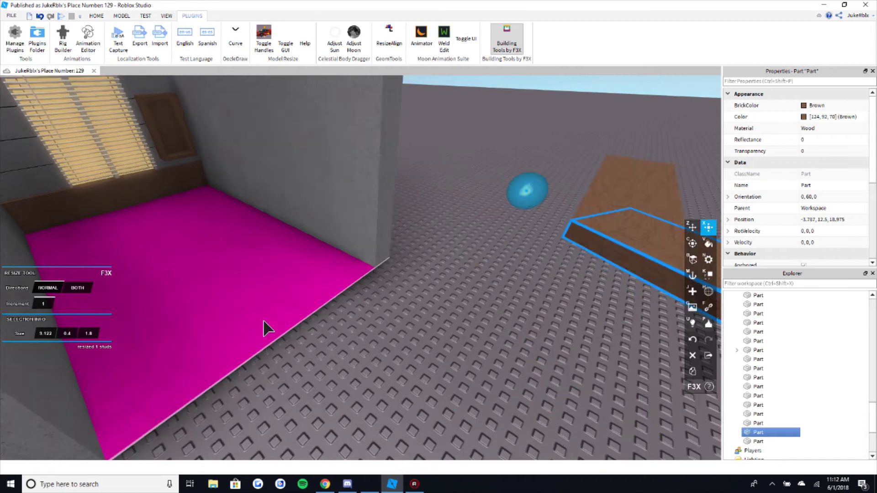
scroll(157, 254, up, 5)
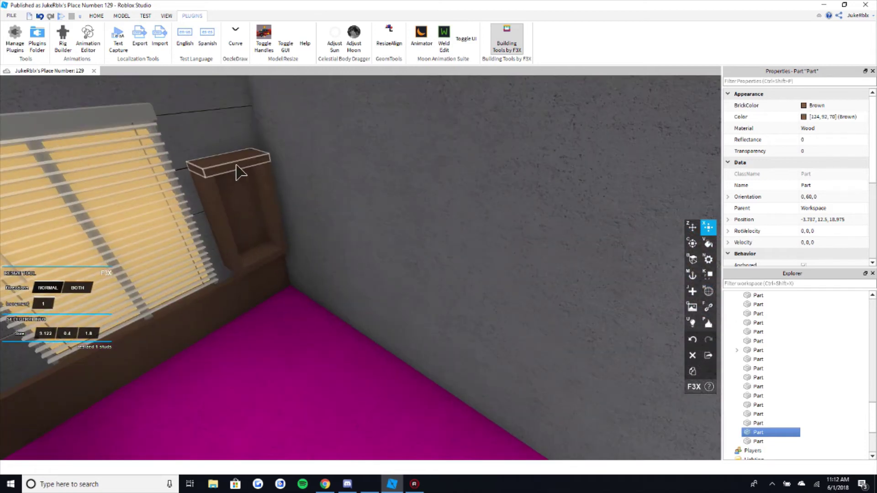
click(239, 172)
click(266, 256)
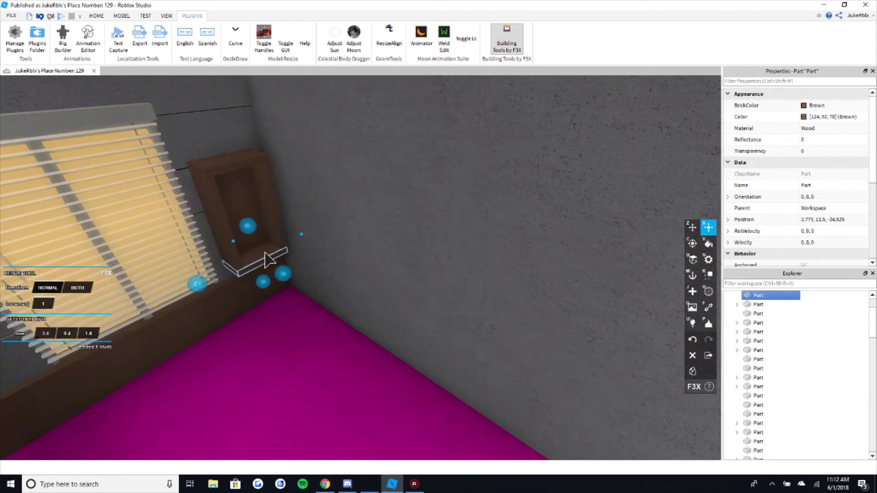
click(253, 229)
right_drag(282, 246, 343, 182)
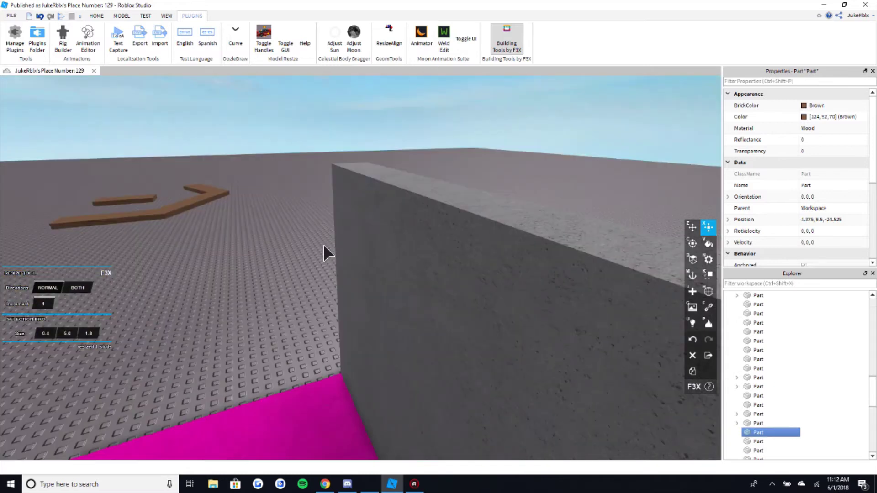
- Inspect the three joined boards from several angles and select them together with the Move tool
scroll(343, 182, up, 4)
click(365, 302)
right_drag(364, 300, 363, 300)
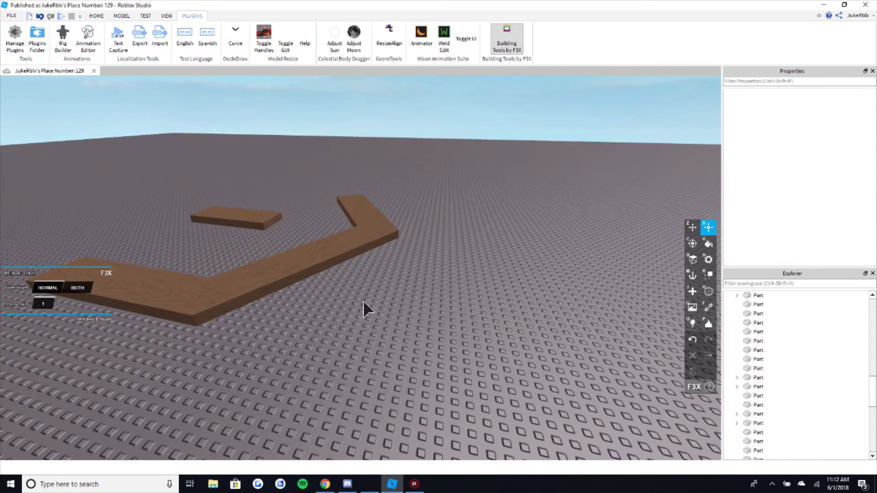
scroll(365, 295, down, 3)
scroll(364, 264, up, 3)
right_drag(548, 240, 551, 241)
scroll(530, 274, down, 3)
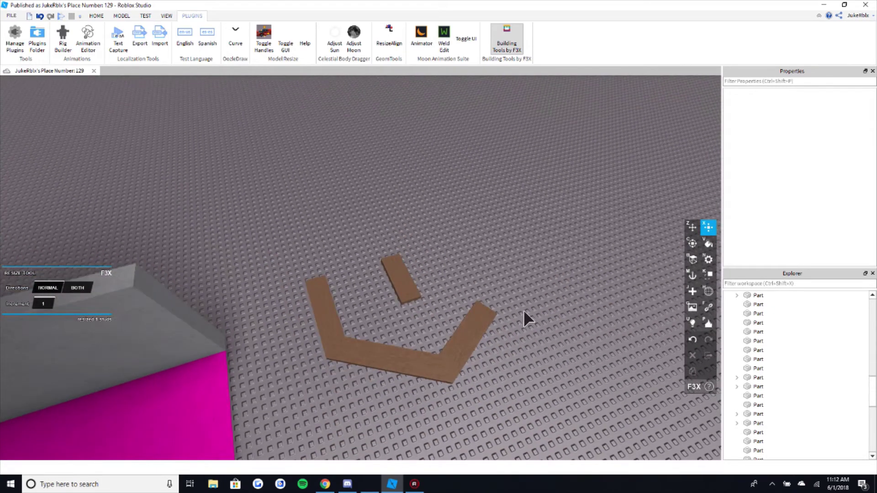
drag(524, 310, 331, 408)
key(z)
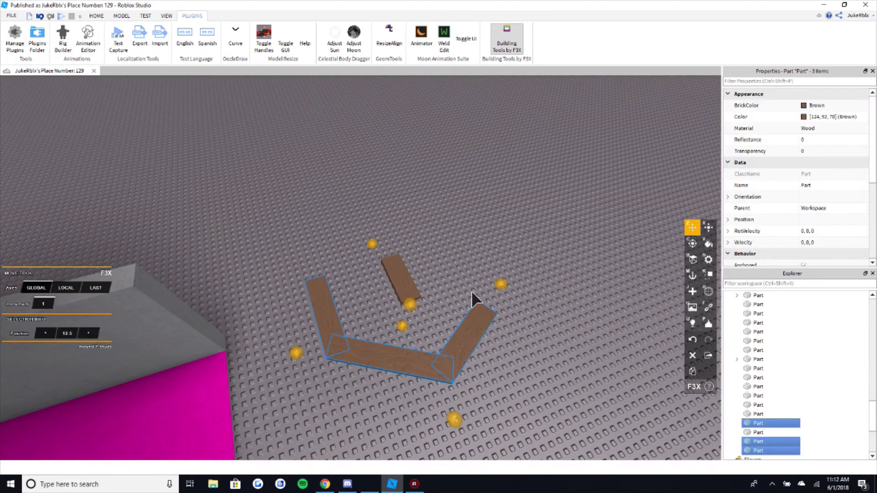
click(472, 292)
key(w)
key(d)
key(a)
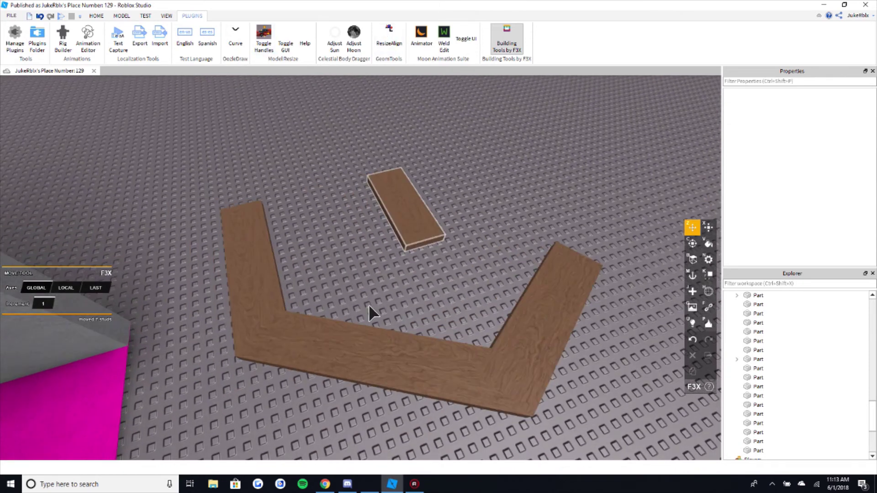
- Delete the middle joined board together with the 120-degree board attached to it
click(358, 348)
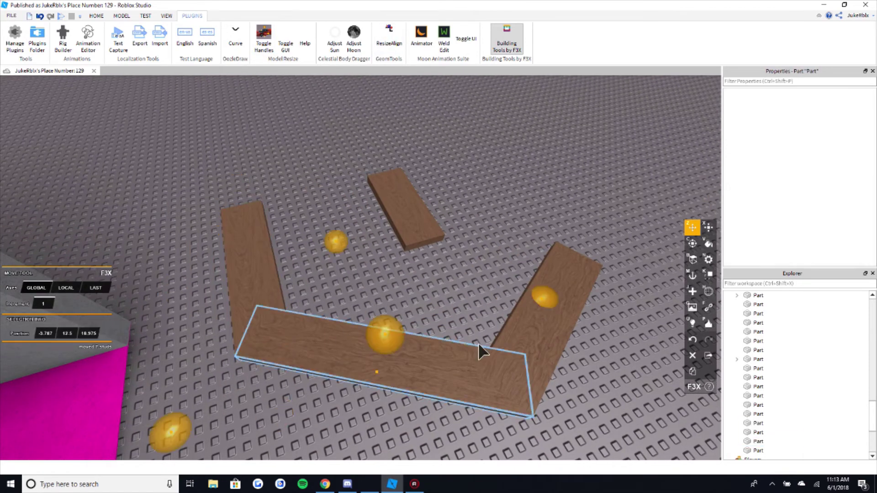
shift+click(532, 320)
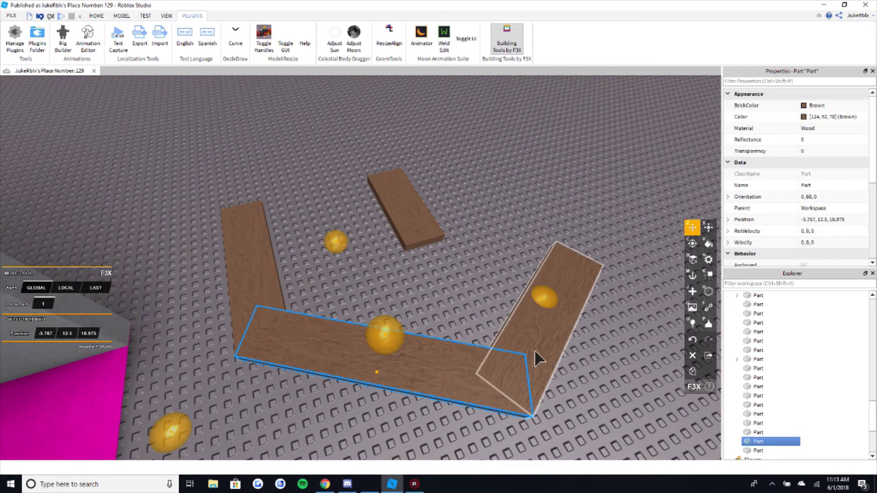
key(Delete)
- Set the length of the remaining joined board to 6 studs with the Resize tool
click(277, 279)
key(f)
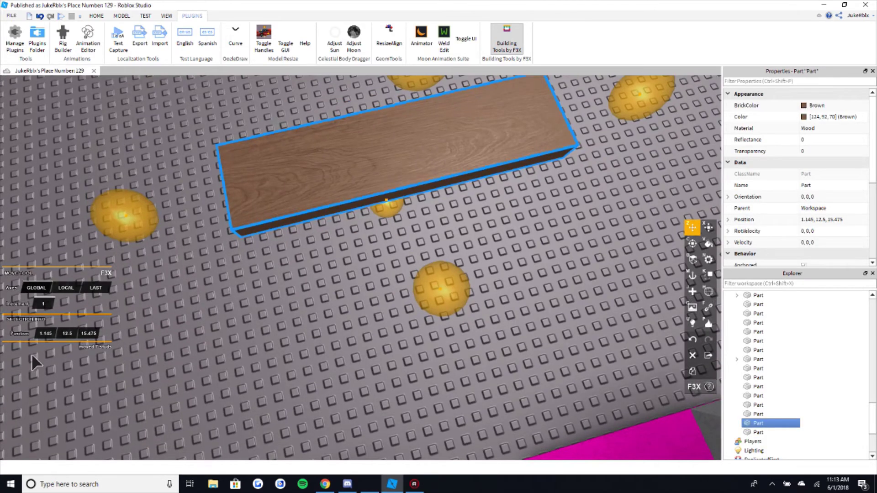
scroll(56, 338, down, 5)
key(x)
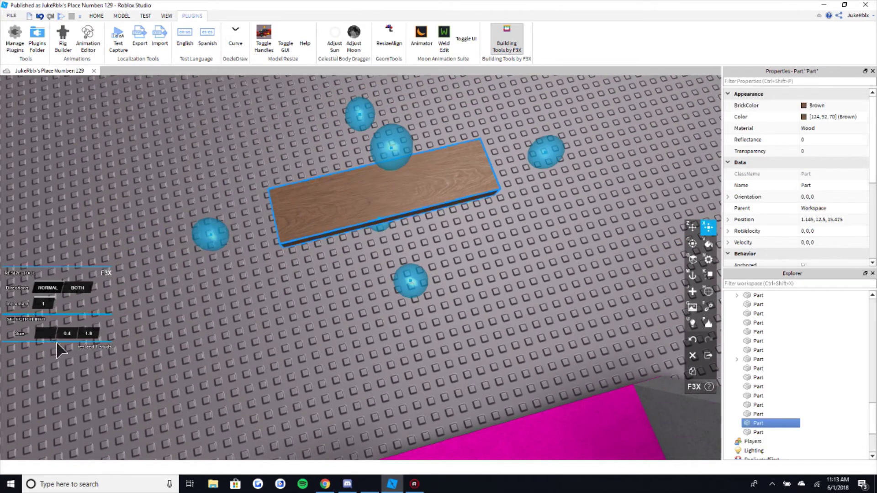
key(Return)
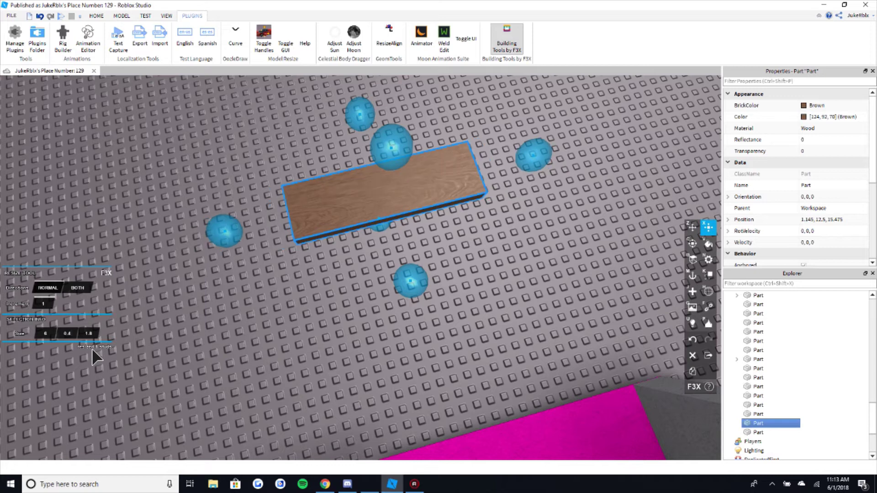
- Duplicate the 6-stud board and move the copy 6 studs end to end, to X position -4.855
right_drag(251, 270, 245, 277)
key(z)
key(ctrl+d)
drag(185, 260, 378, 284)
- Rotate the copied board 45 degrees around the corner it shares with the original board
key(c)
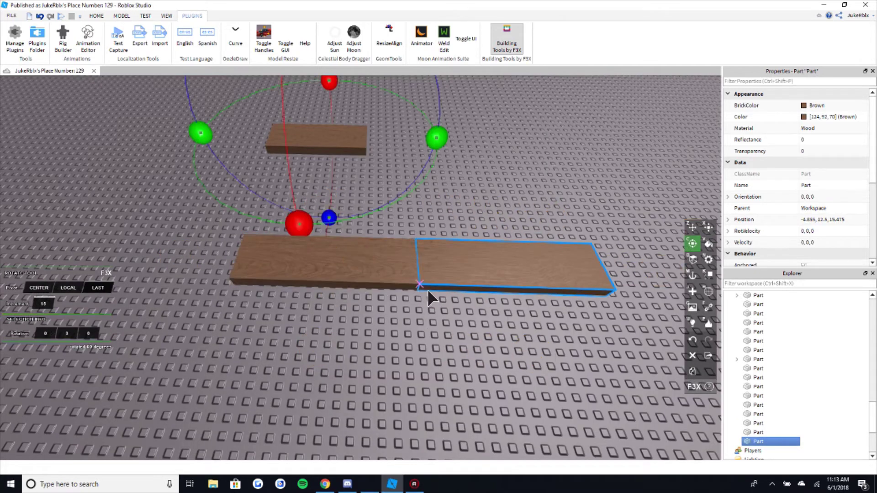
click(428, 289)
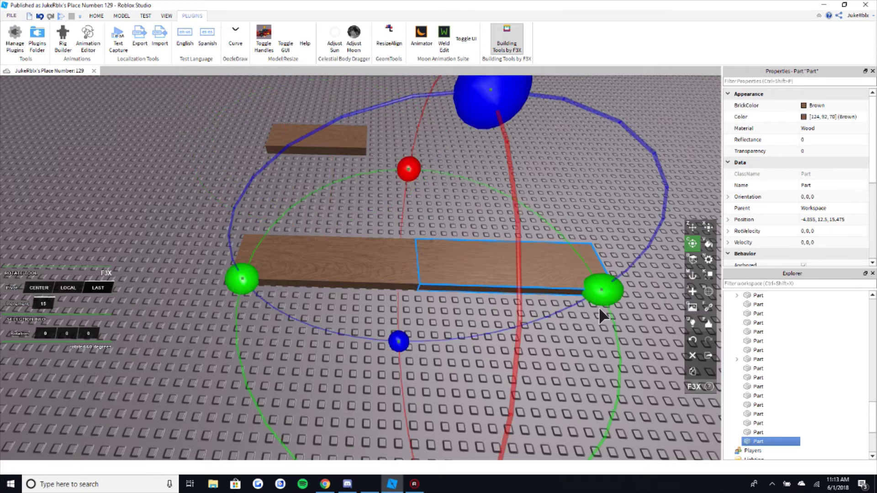
key(d)
drag(559, 300, 450, 262)
right_drag(450, 262, 472, 319)
key(z)
key(d)
click(481, 307)
scroll(475, 309, down, 2)
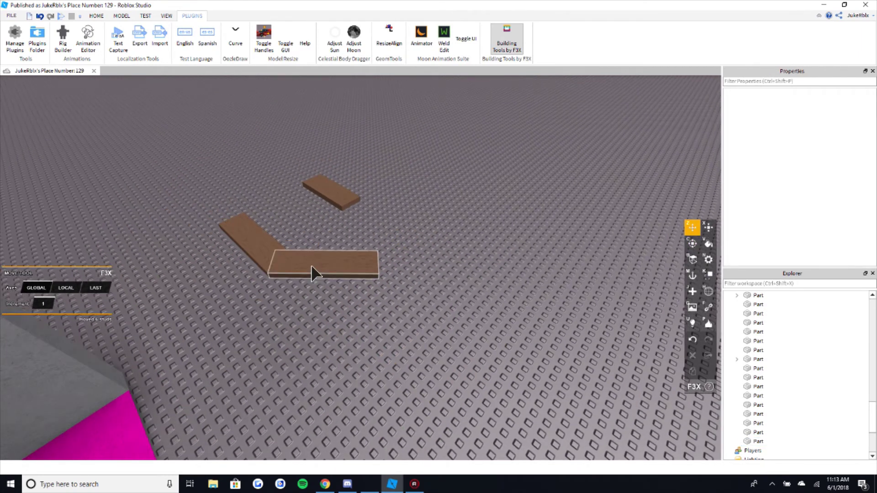
- Examine the angled joint from several sides and check the rotated board's position
click(312, 266)
key(x)
key(z)
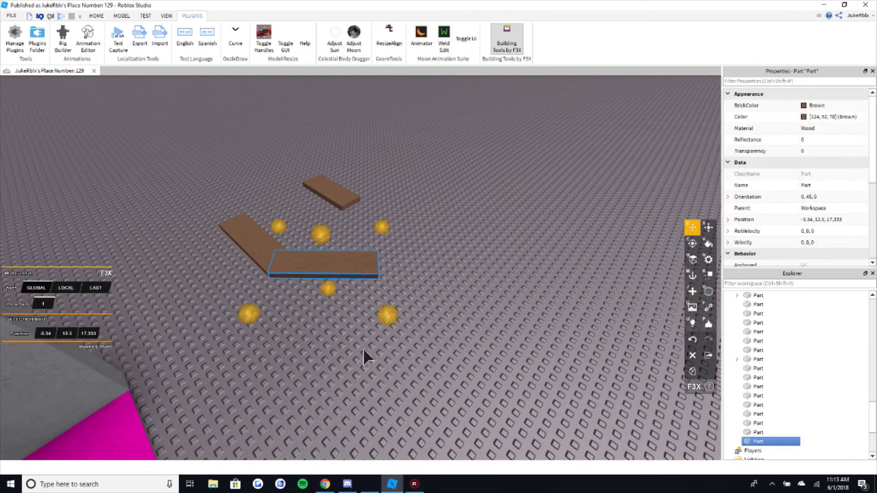
click(368, 346)
key(d)
right_drag(374, 341, 388, 349)
scroll(388, 350, up, 1)
key(a)
key(e)
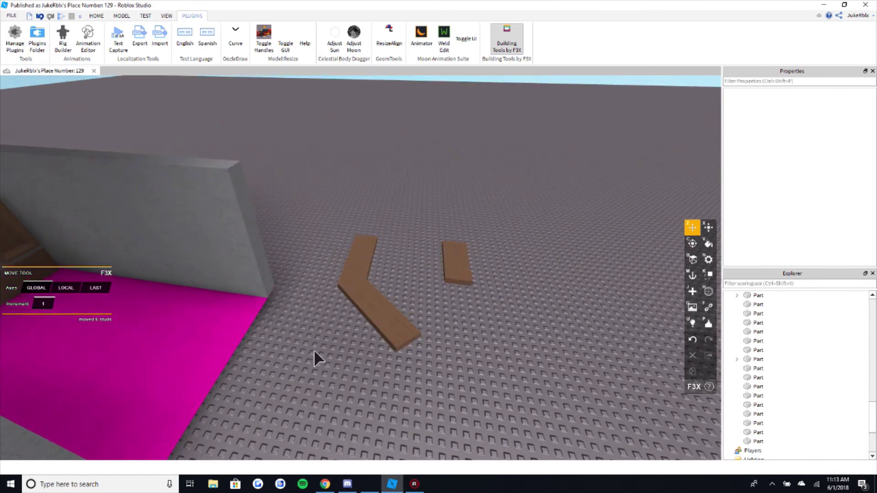
- Delete the three remaining brown boards on the baseplate
click(358, 267)
shift+click(456, 262)
shift+click(405, 327)
key(Delete)
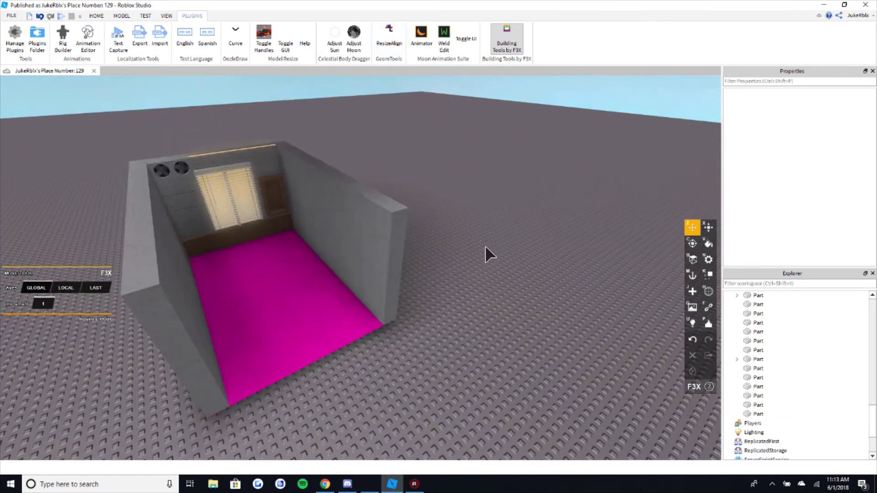
click(388, 40)
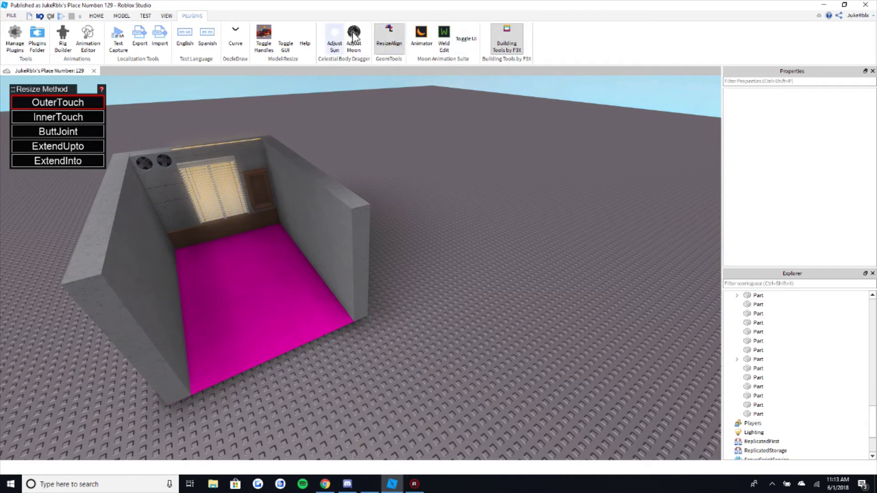
click(512, 38)
scroll(351, 130, up, 3)
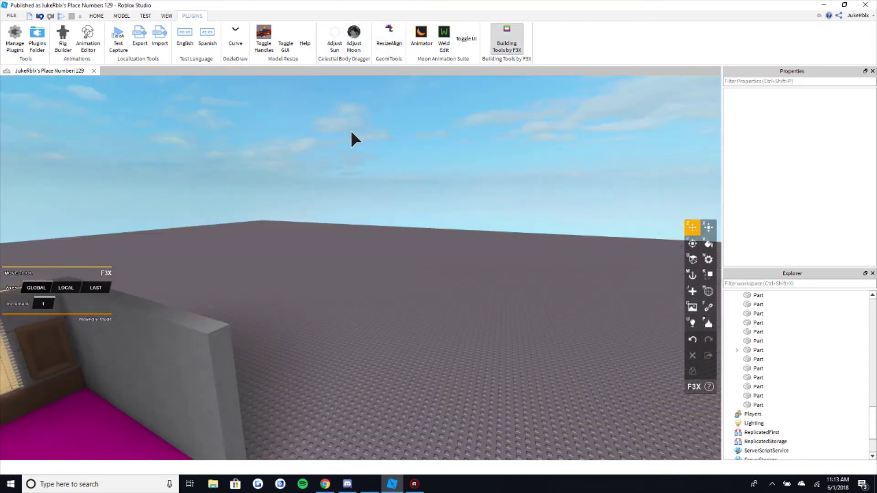
- Use the Adjust Sun tool to reposition the sun in the sky
right_drag(351, 130, 337, 51)
key(d)
key(s)
key(d)
key(s)
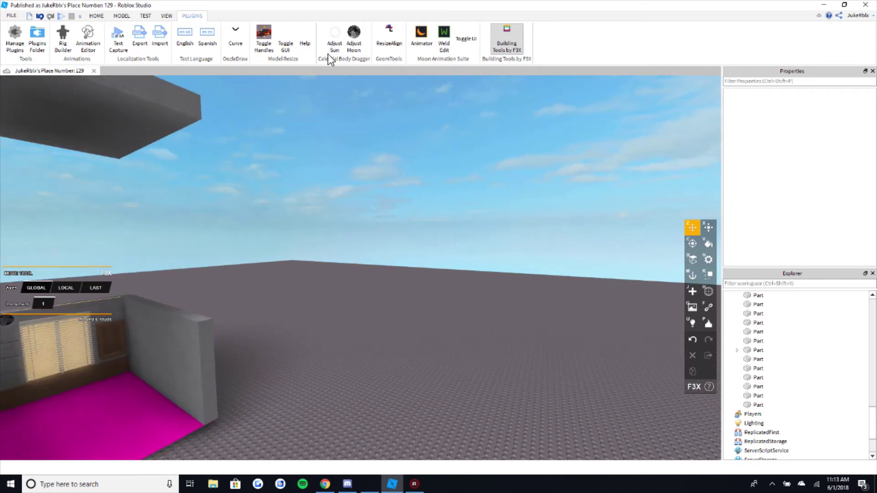
right_drag(425, 201, 406, 156)
key(w)
click(337, 52)
right_drag(434, 212, 245, 184)
drag(246, 184, 470, 325)
- Reposition the moon with the Adjust Moon tool and move the sun again with Adjust Sun
click(354, 41)
drag(455, 272, 394, 249)
click(333, 47)
drag(437, 272, 452, 257)
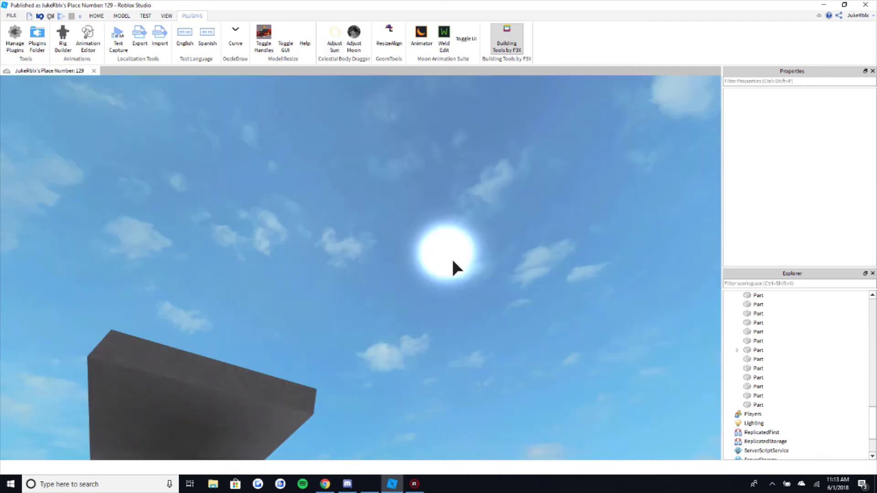
- Examine the Lighting service's ClockTime, GeographicLatitude and TimeOfDay properties
right_drag(452, 257, 454, 279)
click(753, 423)
scroll(755, 420, down, 2)
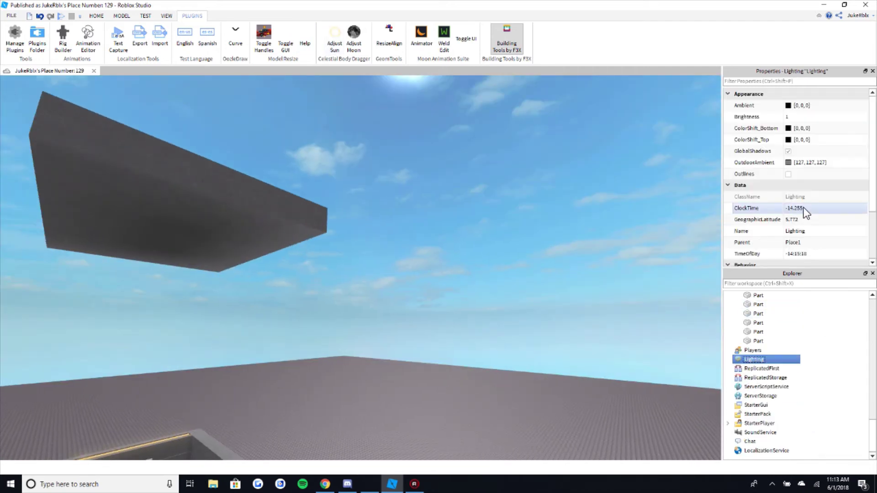
scroll(804, 207, down, 2)
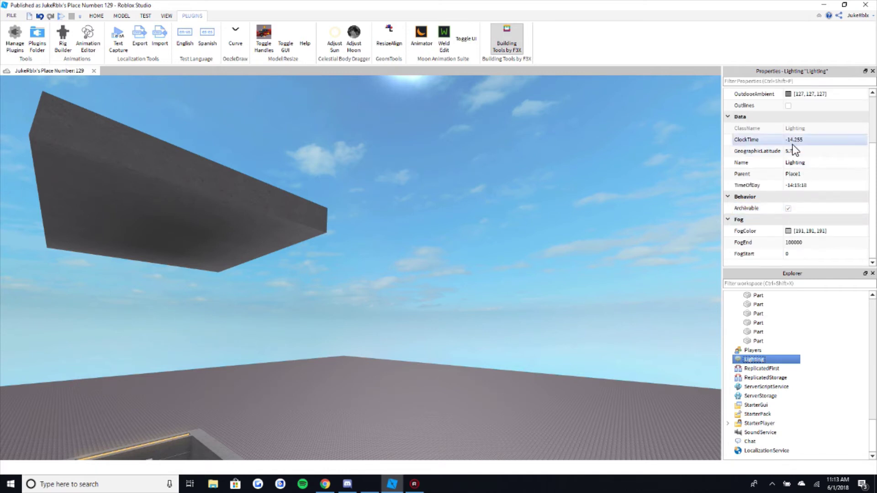
- Move the sun across the sky to a ClockTime of about -14.12 and a GeographicLatitude of about 74.6
right_drag(375, 223, 568, 229)
drag(526, 219, 503, 284)
right_drag(502, 285, 482, 218)
drag(485, 226, 364, 182)
right_drag(364, 182, 391, 297)
key(w)
key(w)
key(d)
drag(376, 221, 545, 165)
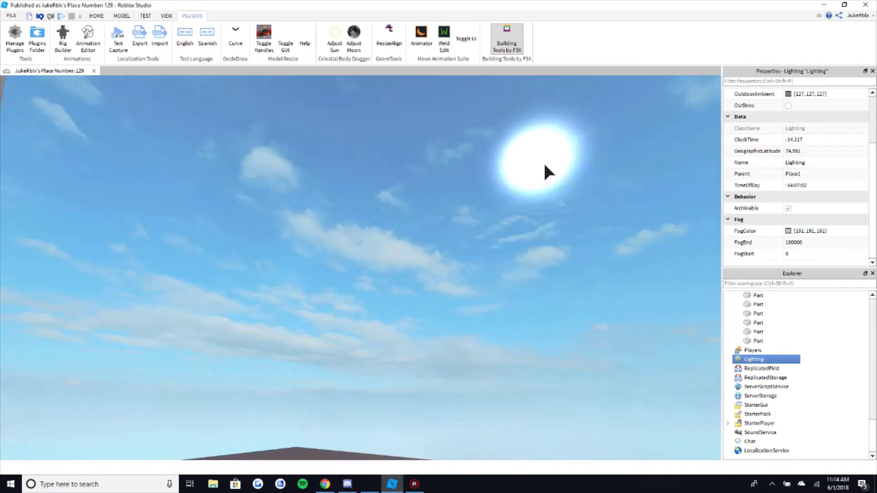
- Shift the sun's position to a ClockTime of about -15.16 and a GeographicLatitude of about 8.4
right_drag(545, 165, 338, 165)
right_drag(385, 133, 570, 183)
drag(569, 182, 479, 109)
right_drag(436, 156, 458, 170)
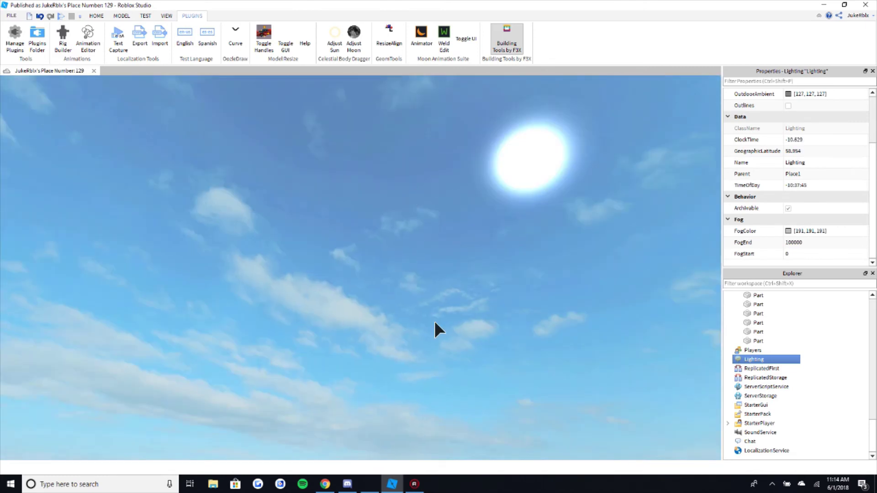
drag(462, 231, 68, 151)
right_drag(383, 301, 407, 220)
drag(407, 220, 454, 164)
right_drag(454, 164, 448, 168)
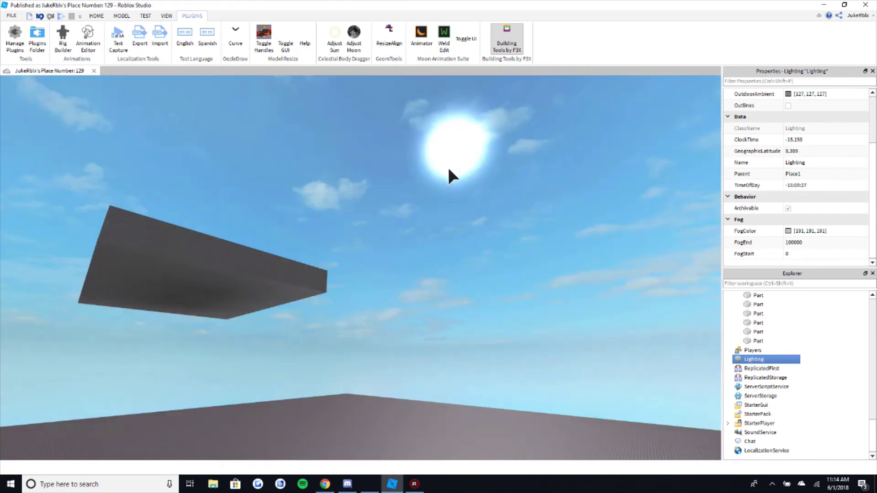
- Place the sun at a ClockTime of about -12.86 and a GeographicLatitude of about 64.7
drag(449, 168, 337, 401)
right_drag(337, 402, 344, 376)
key(d)
drag(351, 376, 533, 123)
right_drag(533, 124, 539, 118)
drag(539, 118, 567, 95)
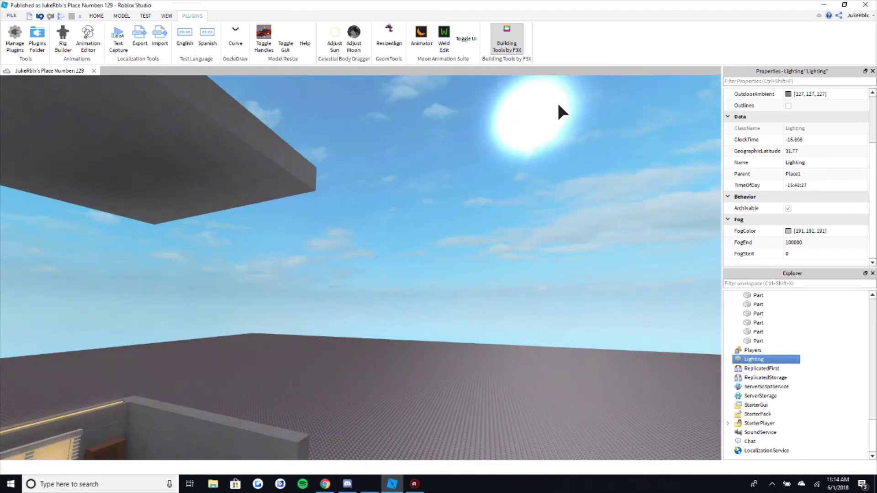
right_drag(512, 259, 473, 218)
drag(473, 218, 443, 178)
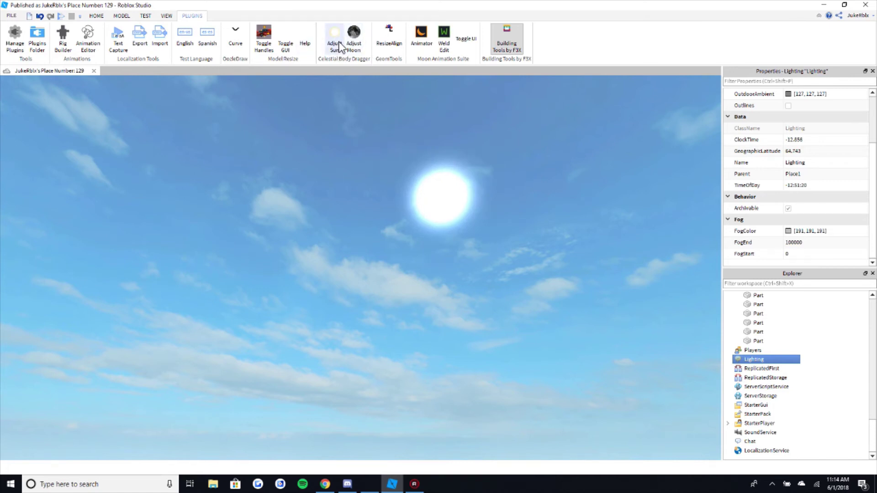
right_drag(508, 249, 492, 242)
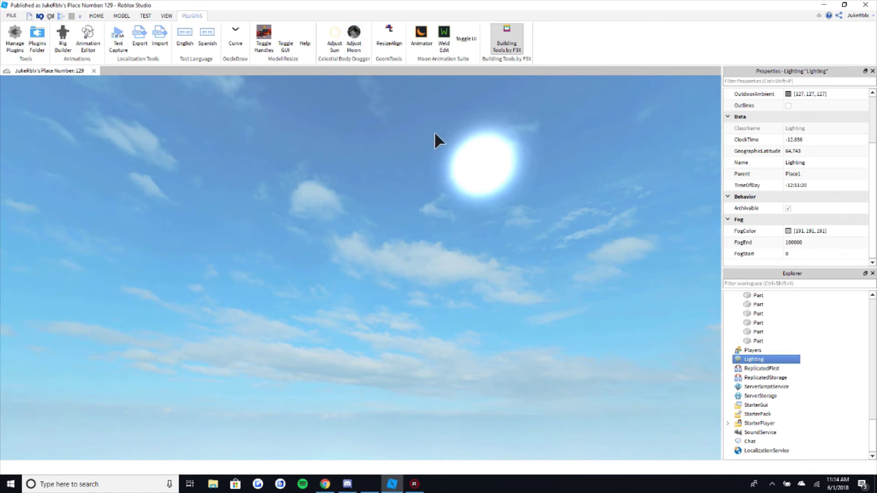
right_drag(455, 176, 438, 196)
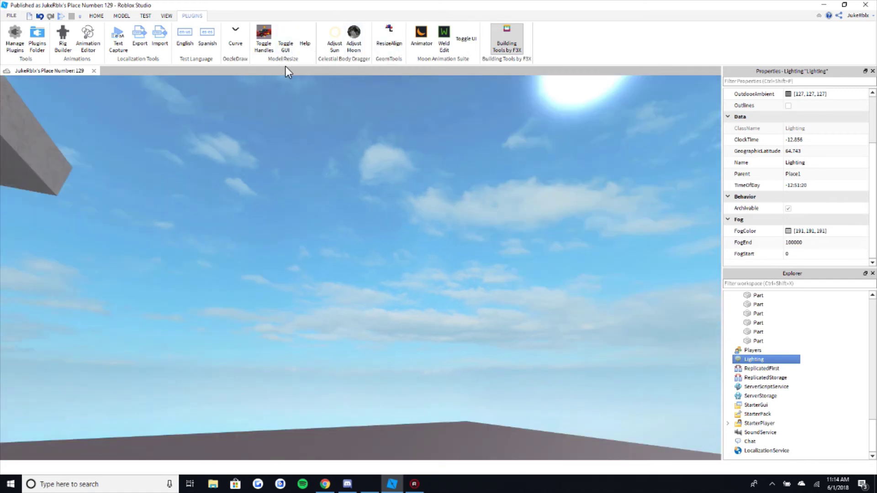
- Open the Model Resize settings window and activate the F3X building tools
key(s)
right_drag(394, 160, 394, 159)
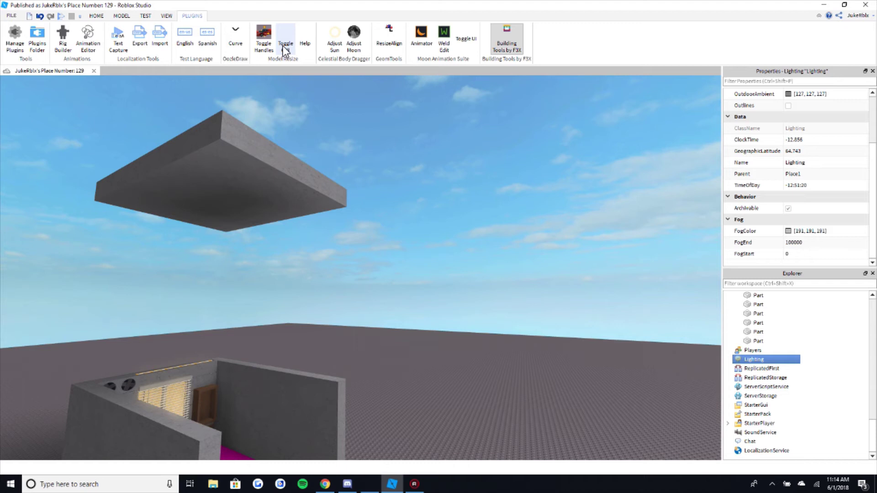
click(284, 48)
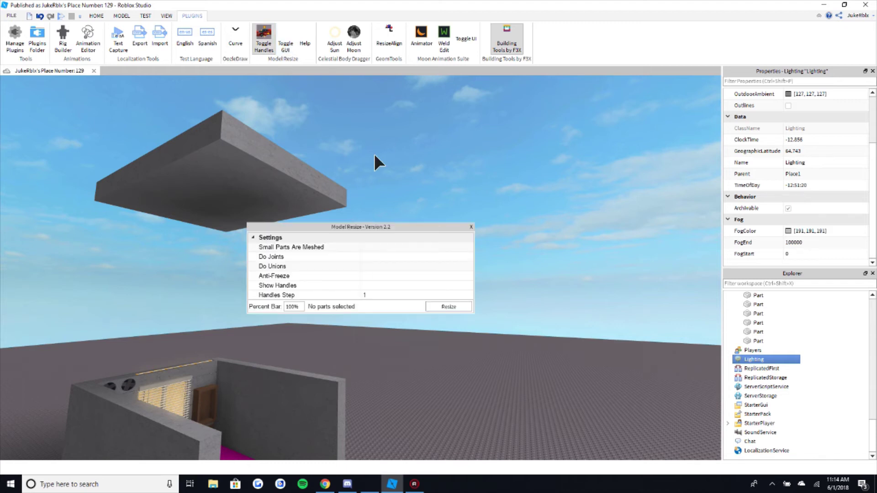
click(264, 50)
right_drag(627, 98, 220, 38)
right_drag(271, 82, 135, 185)
click(507, 39)
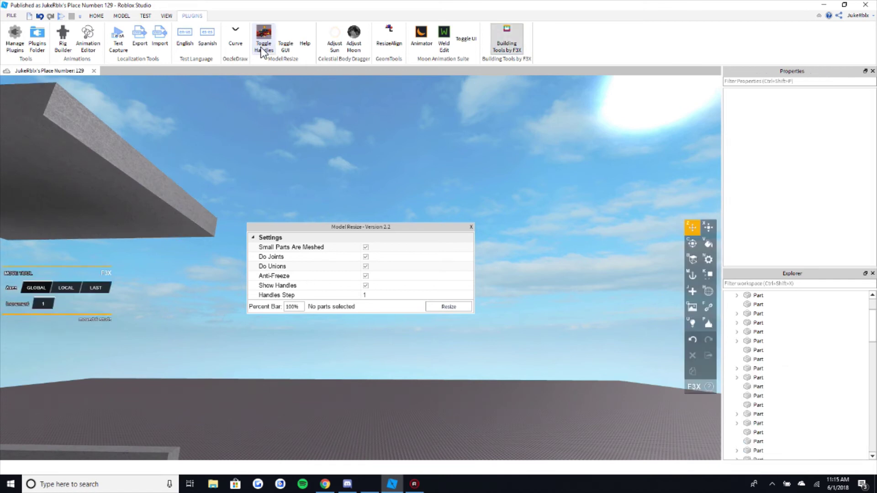
- Select the floating concrete slab with the Model Resize handles shown on it
right_drag(298, 126, 256, 198)
click(313, 198)
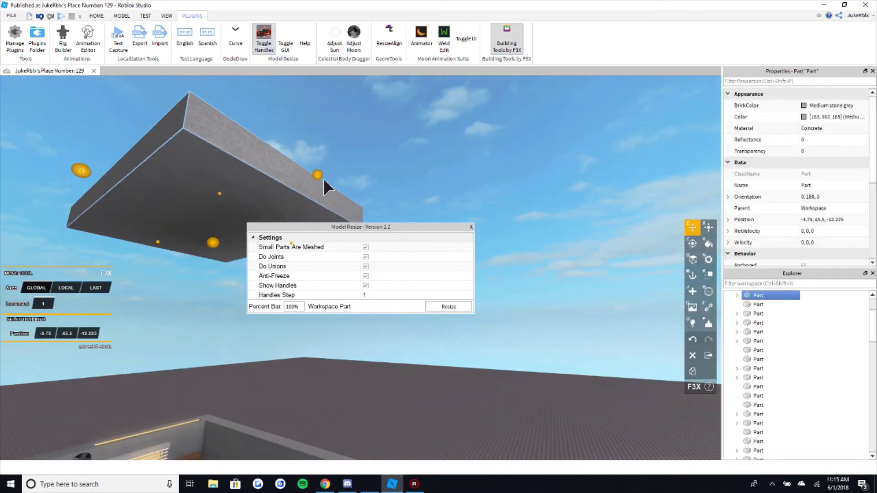
drag(272, 197, 362, 181)
right_drag(362, 181, 402, 169)
scroll(402, 169, down, 2)
scroll(438, 161, down, 2)
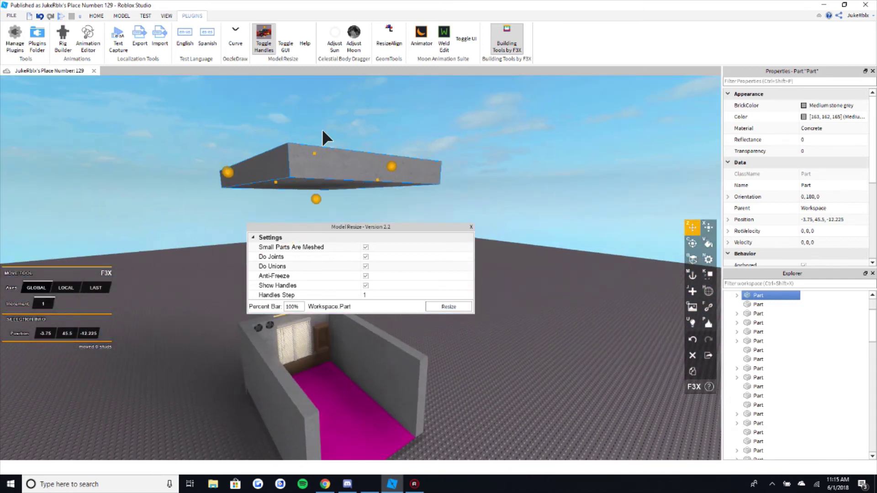
- Examine the Model Resize settings and close the window
click(287, 42)
click(288, 41)
drag(395, 227, 507, 210)
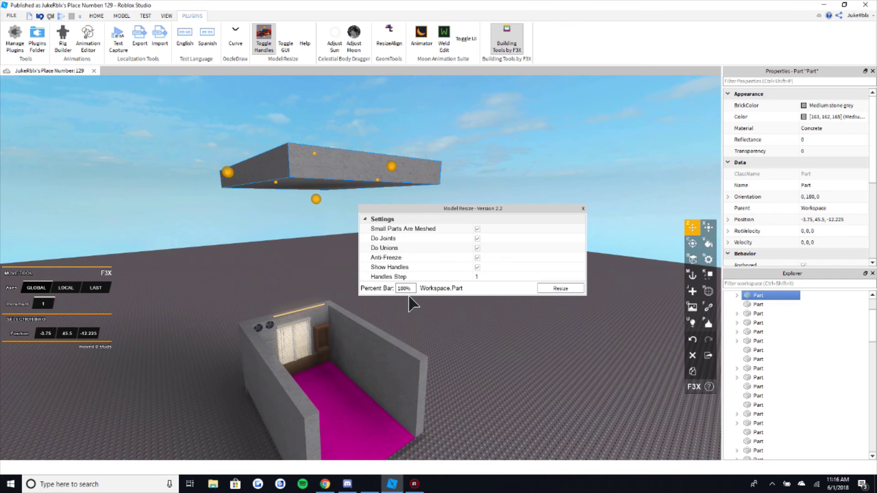
click(583, 209)
right_drag(577, 232, 576, 229)
key(w)
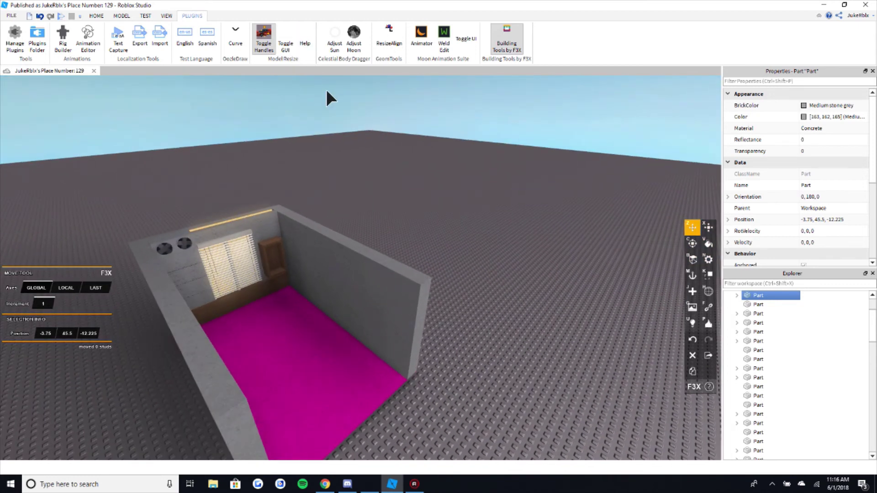
- Activate the OozleDraw Curve tool and set its curve type to the hyperbolic option
click(236, 44)
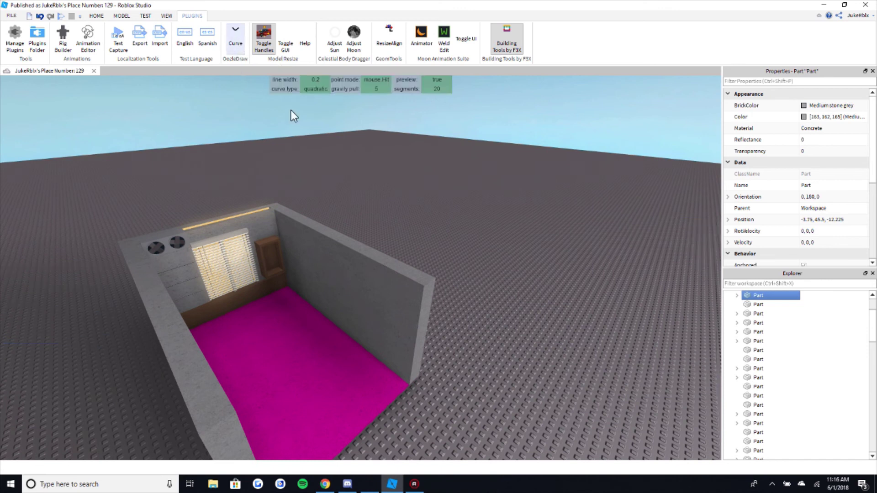
key(w)
right_drag(452, 235, 452, 232)
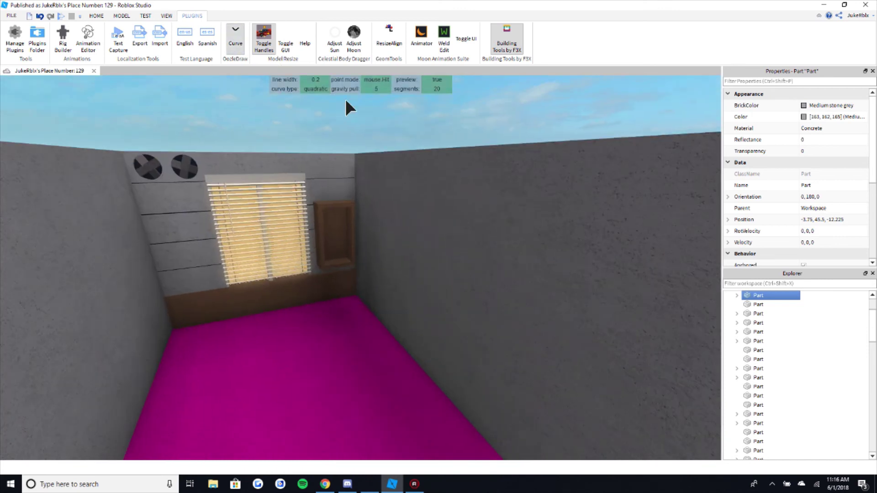
key(s)
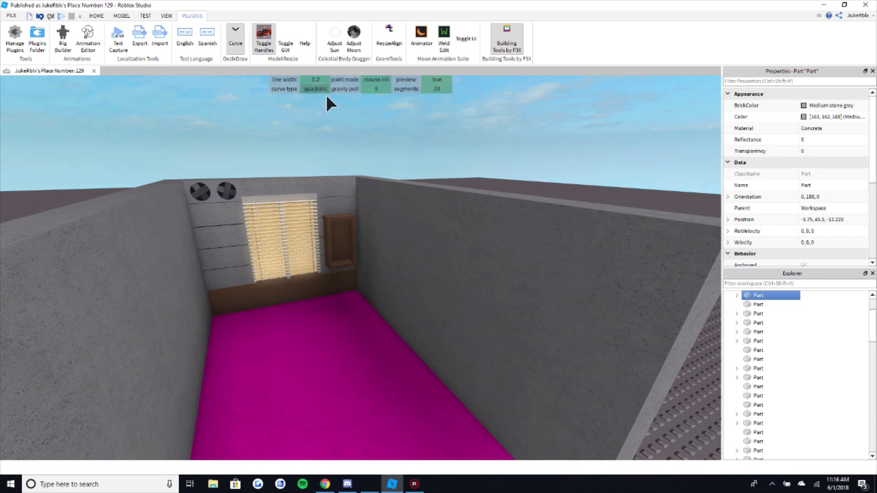
click(329, 96)
scroll(328, 101, down, 3)
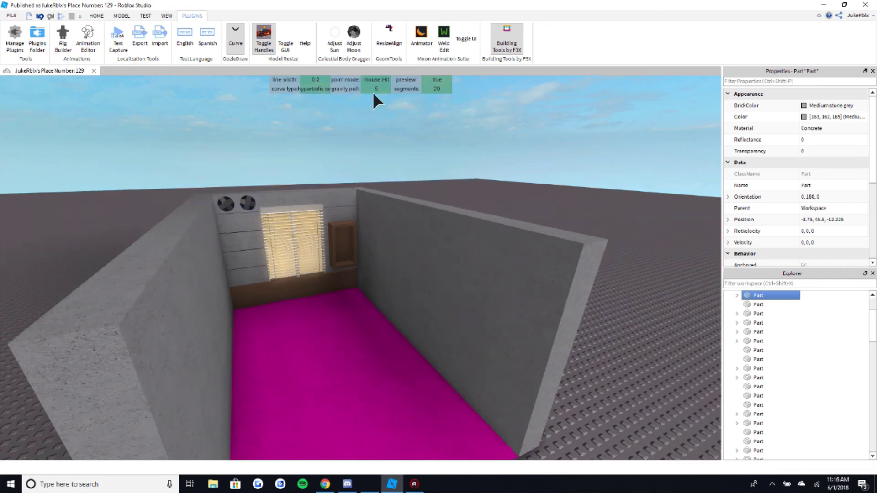
- Draw a hanging 20-segment curve with a line width of 0.2 between the room's two concrete side walls
scroll(447, 284, up, 3)
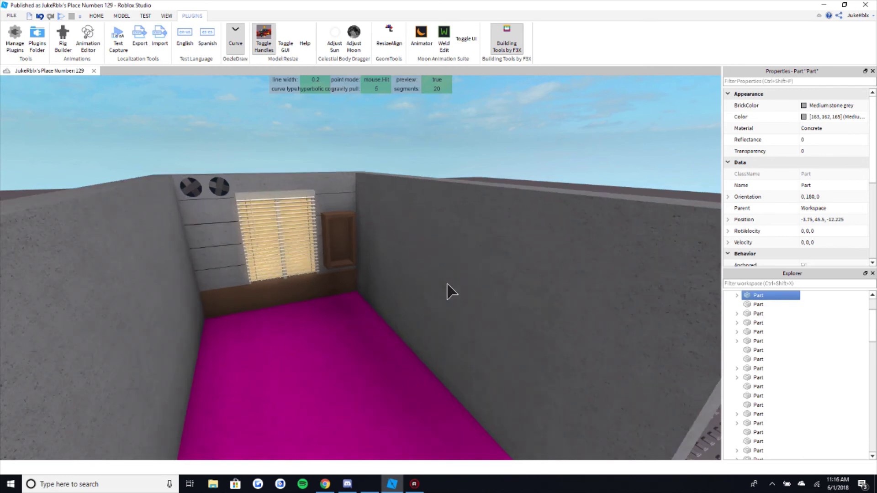
scroll(447, 284, down, 2)
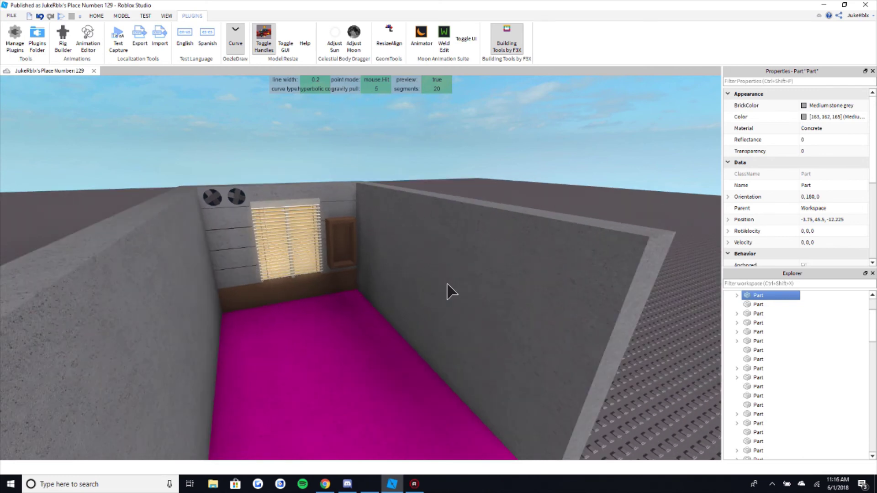
scroll(447, 284, up, 2)
right_drag(452, 284, 469, 279)
click(467, 279)
scroll(461, 278, down, 2)
right_drag(187, 309, 172, 309)
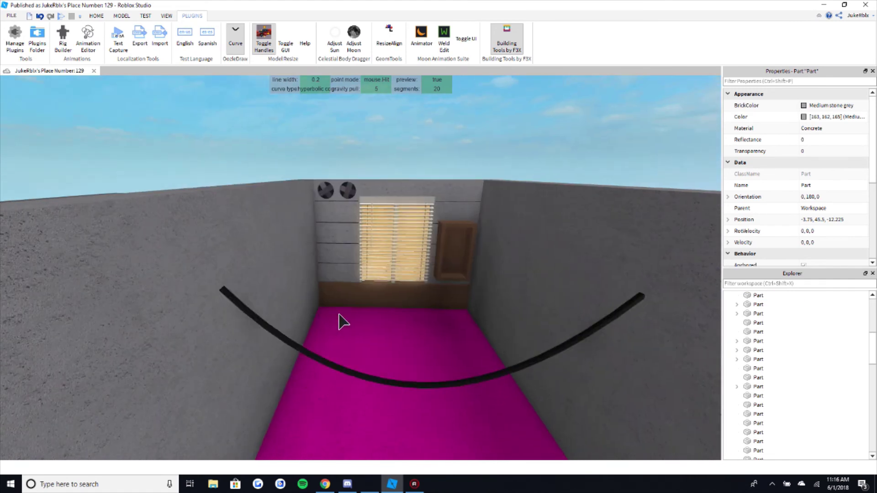
click(228, 297)
scroll(406, 330, down, 2)
scroll(410, 338, down, 2)
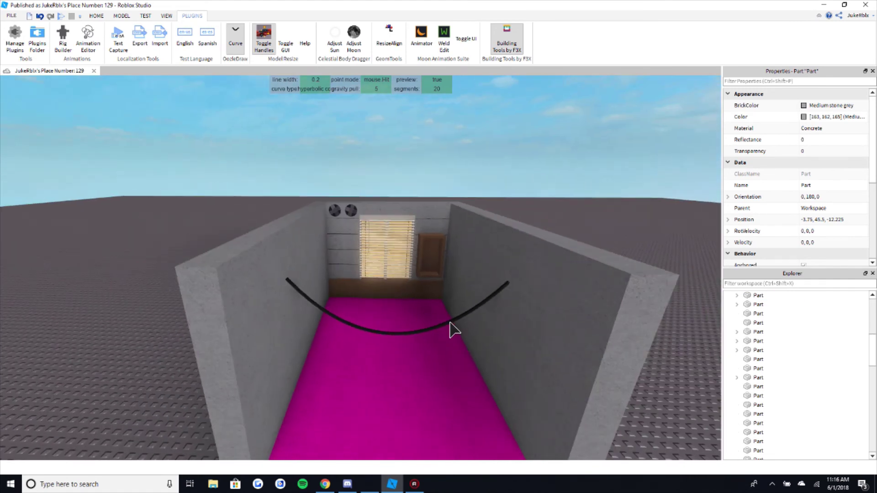
- Set the curve segments to 5 and draw a second hanging curve between the side walls, behind the first
scroll(436, 328, up, 2)
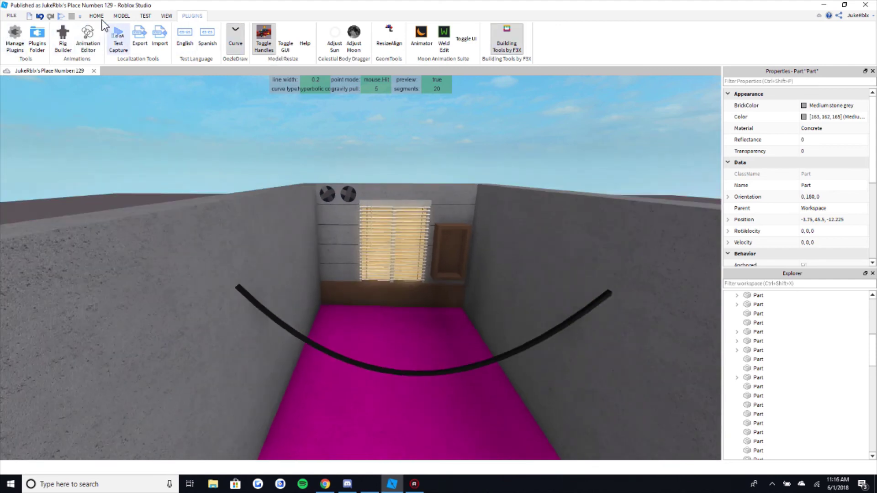
scroll(406, 208, up, 2)
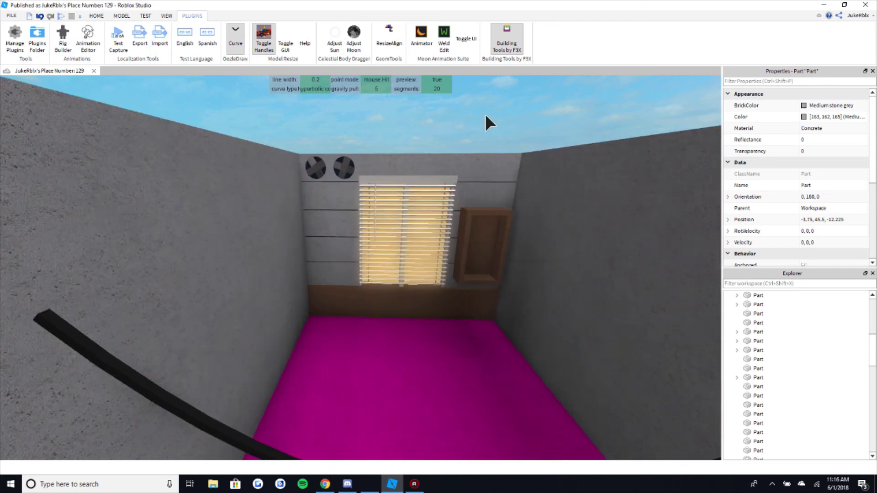
scroll(443, 102, down, 1)
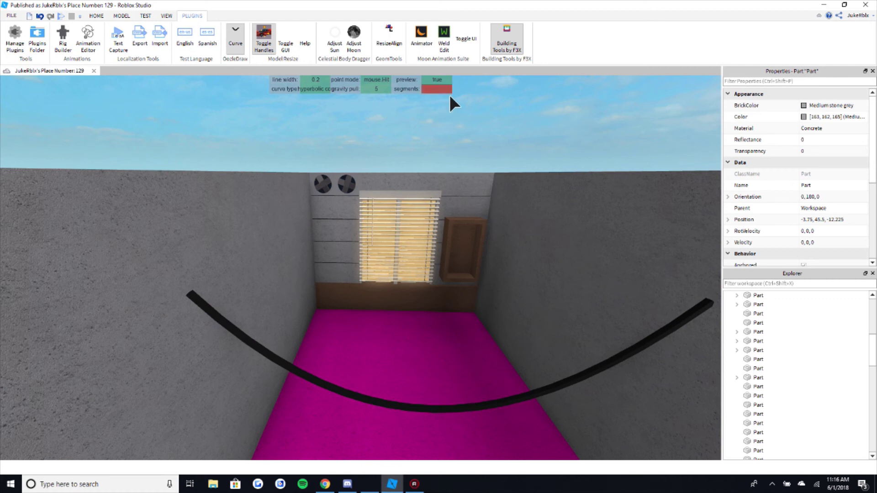
key(Return)
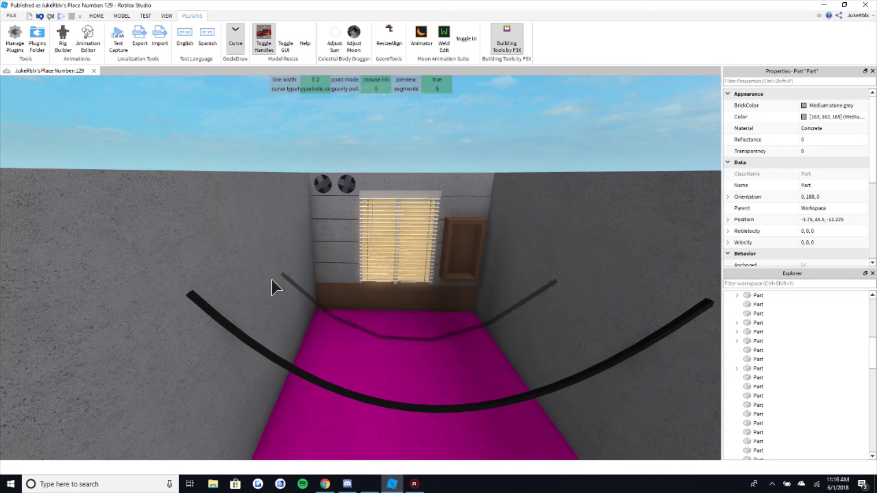
click(248, 280)
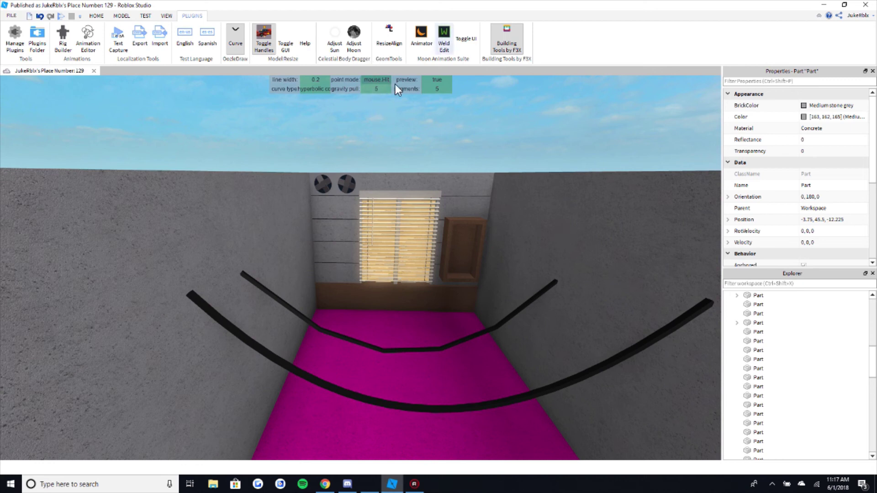
- Turn off the OozleDraw Curve tool and remove both hanging curves from between the side walls
click(235, 39)
click(96, 15)
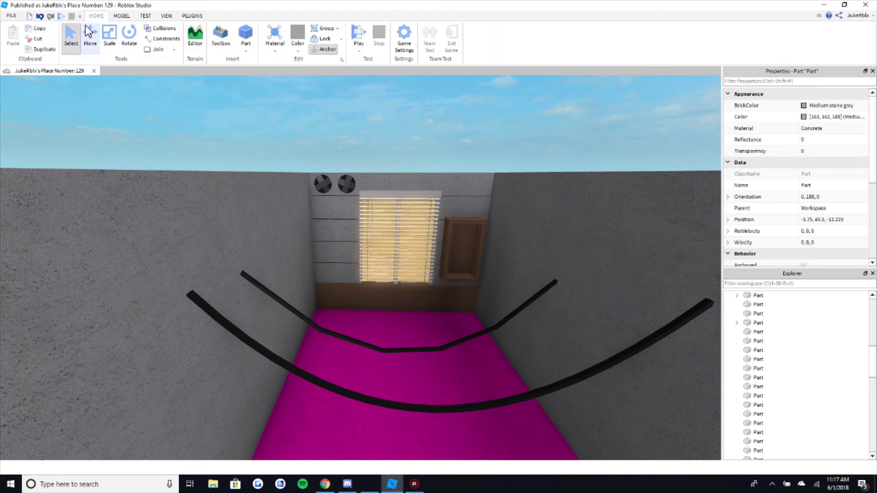
click(320, 375)
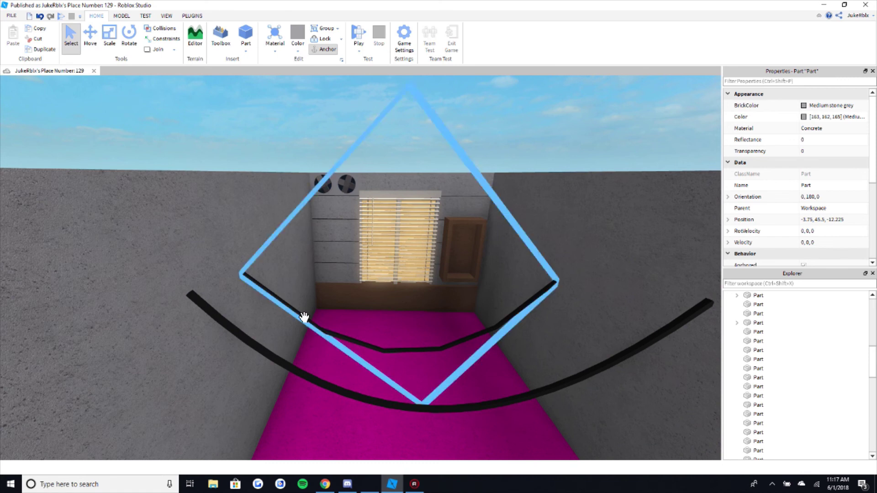
key(ctrl+x)
click(307, 389)
click(313, 383)
key(ctrl+x)
scroll(495, 160, down, 2)
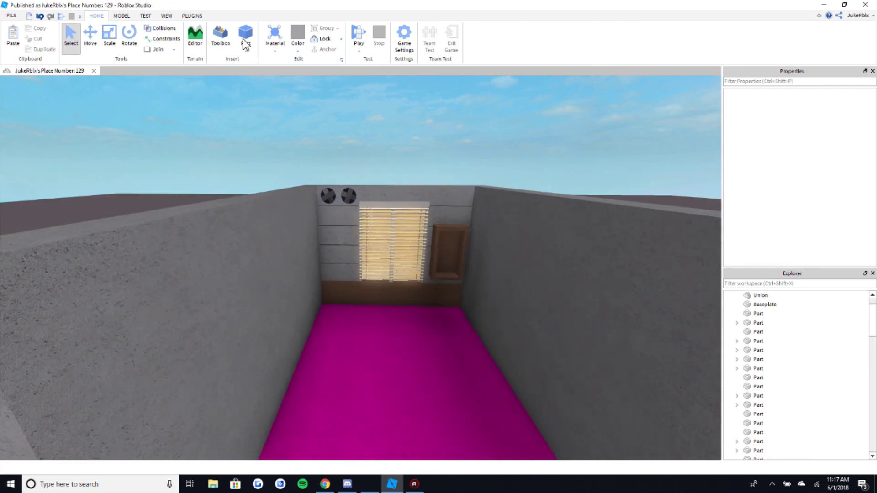
- Activate Building Tools by F3X and switch to its Resize tool
click(192, 16)
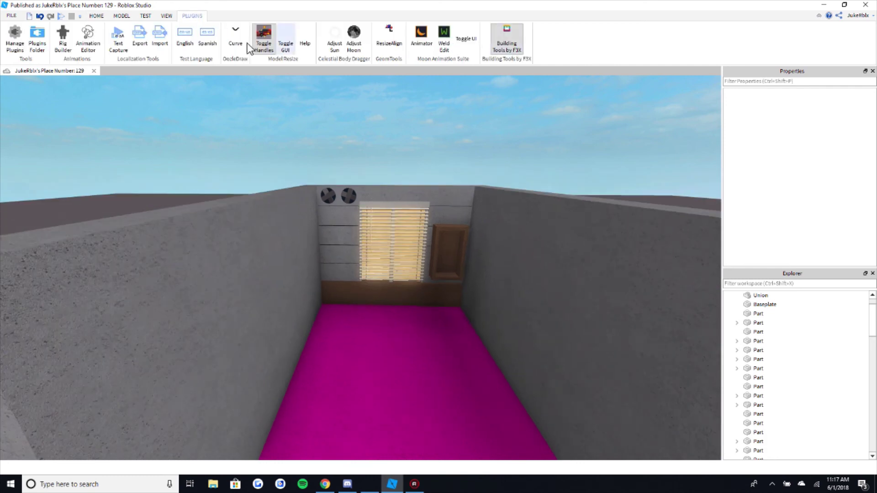
click(512, 45)
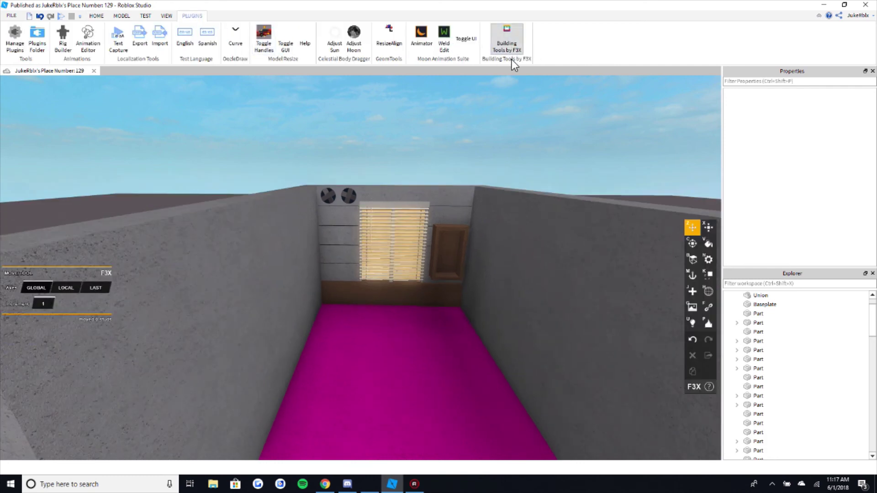
right_drag(521, 150, 436, 237)
key(x)
scroll(373, 261, down, 5)
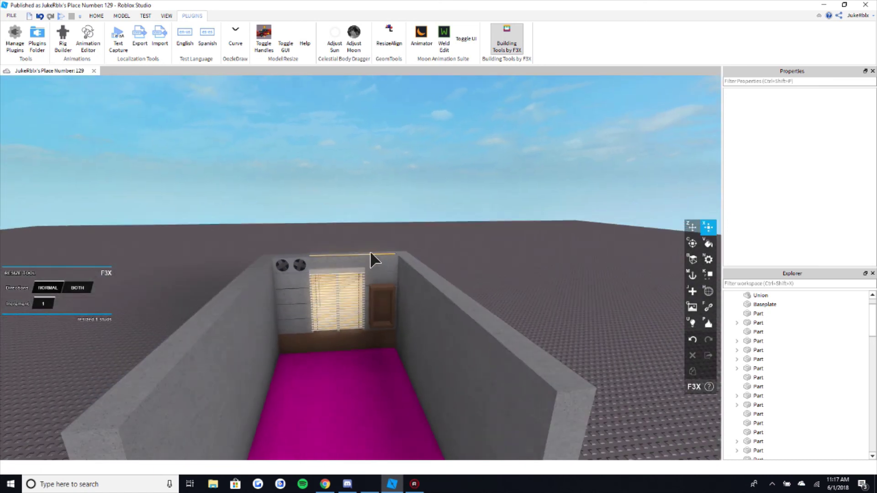
scroll(370, 251, up, 5)
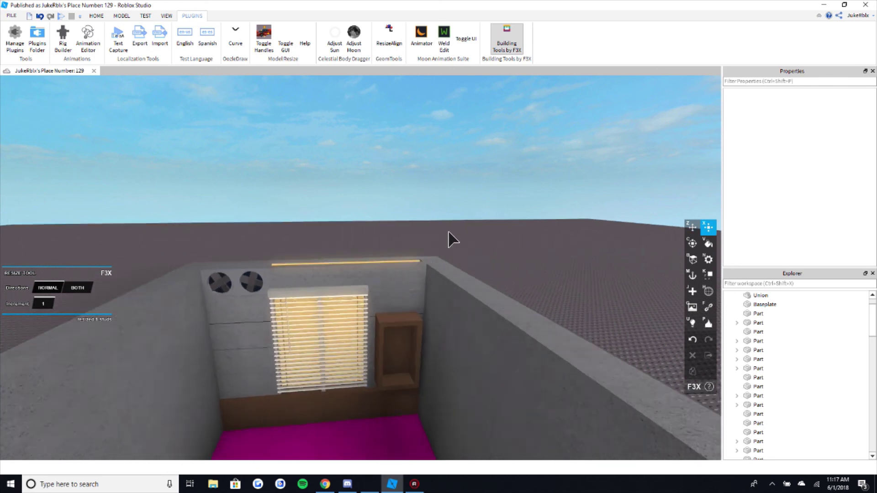
scroll(448, 228, down, 2)
- Group the back wall's parts around the window into a model and select a single wall panel inside it with F3X
shift+drag(451, 229, 229, 410)
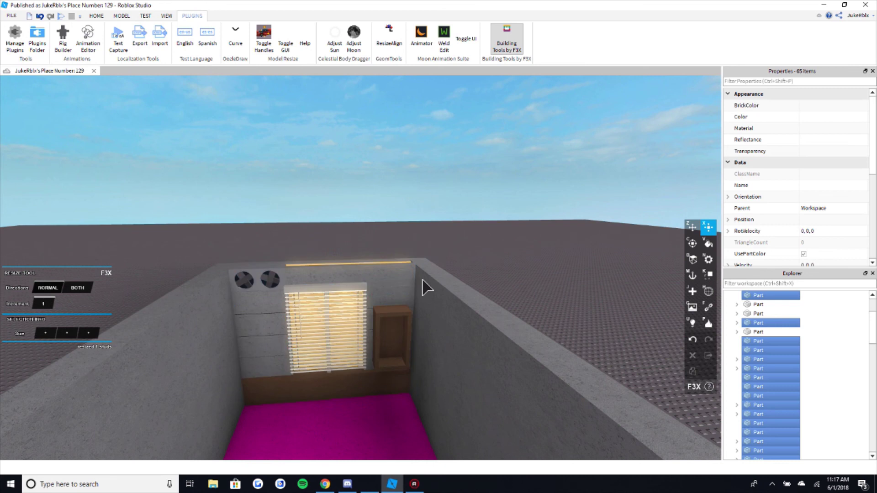
click(405, 300)
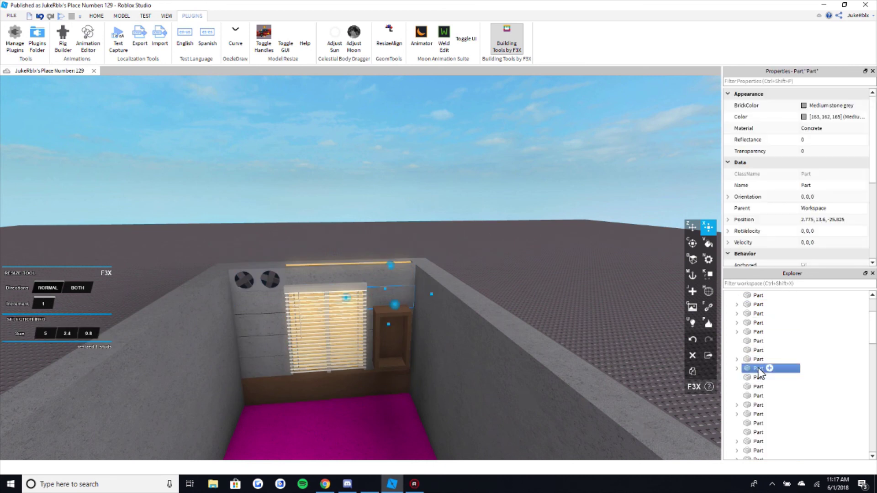
drag(442, 251, 319, 358)
key(ctrl+g)
click(538, 266)
click(396, 292)
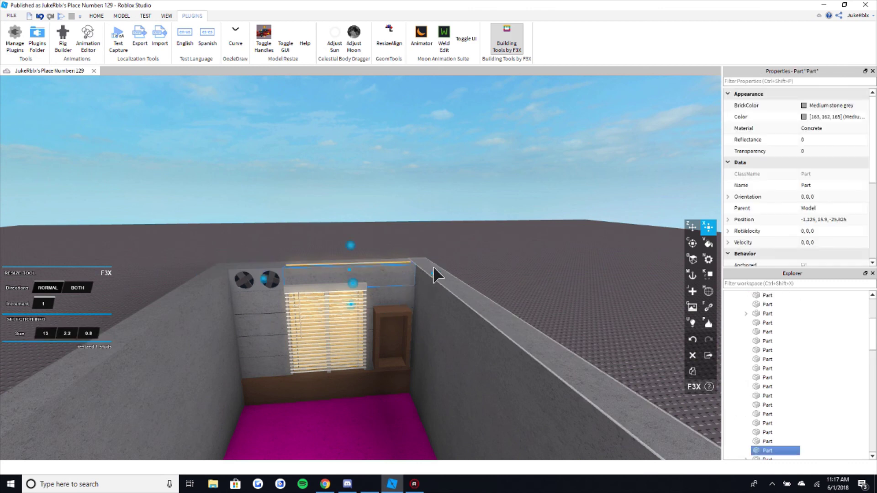
click(405, 284)
- Ungroup the back wall model and clear the selection
scroll(789, 367, down, 3)
scroll(777, 353, up, 5)
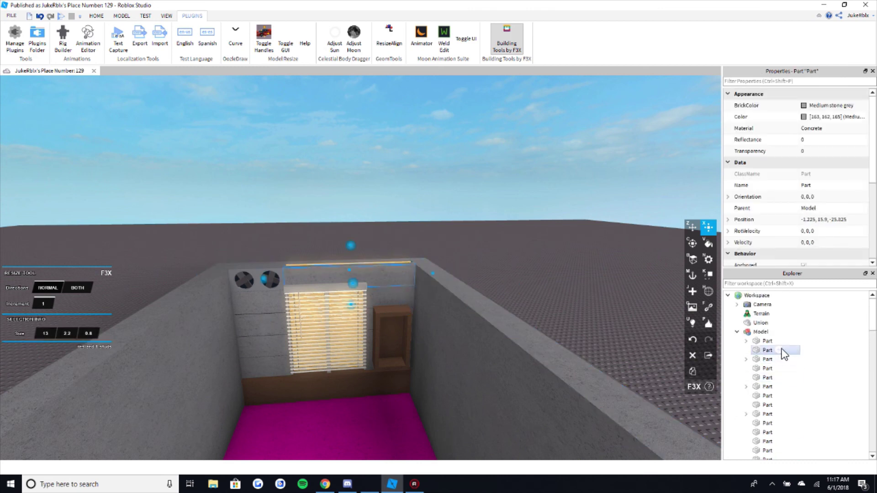
double_click(761, 333)
key(ctrl+u)
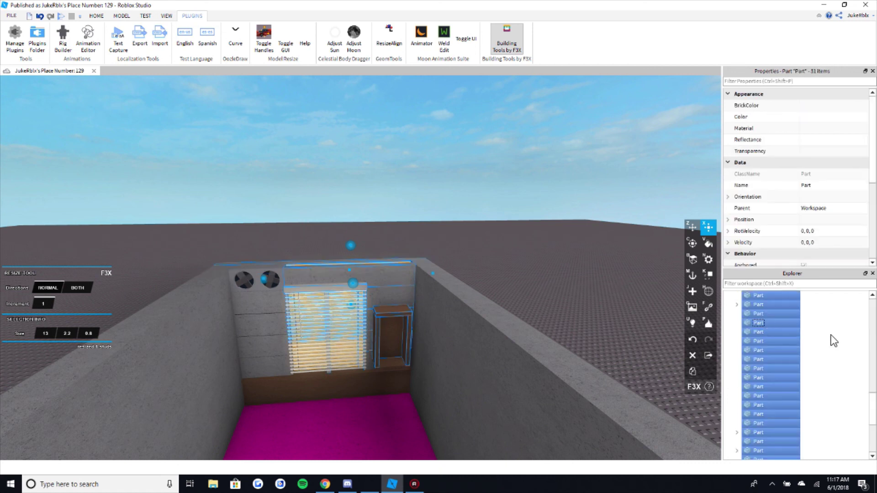
click(383, 182)
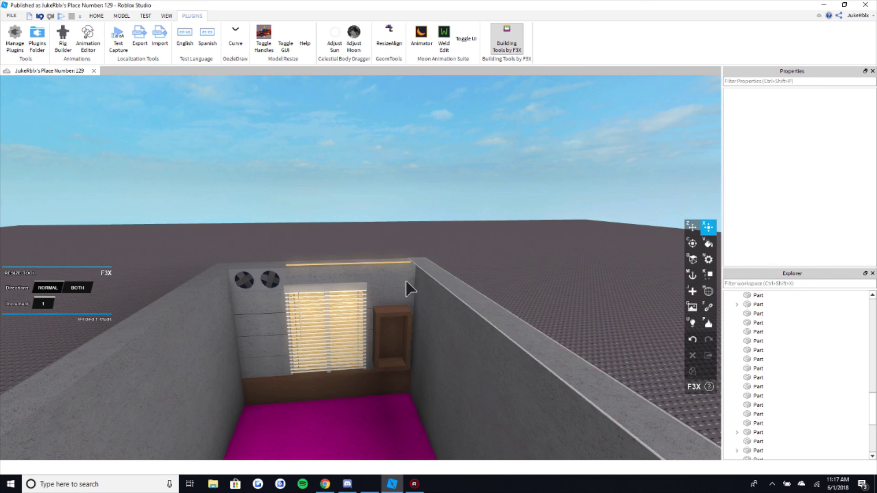
- Switch F3X from the Resize tool to the Move tool
scroll(406, 280, down, 3)
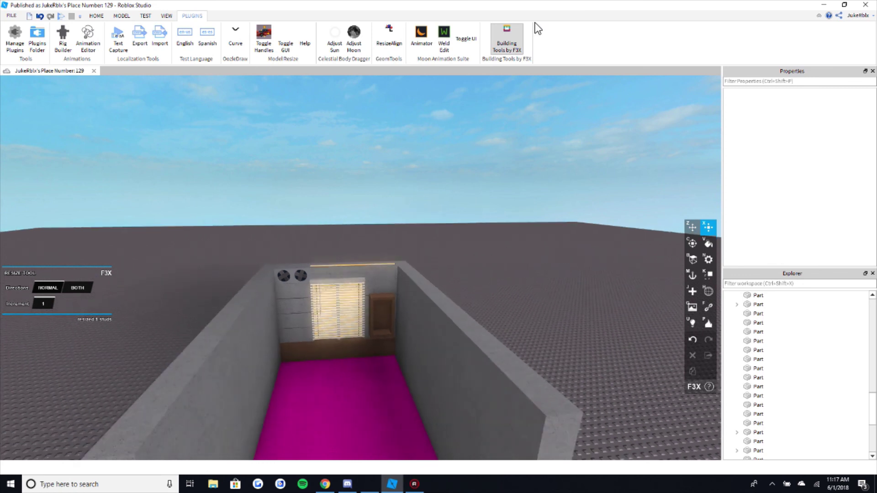
scroll(502, 185, up, 2)
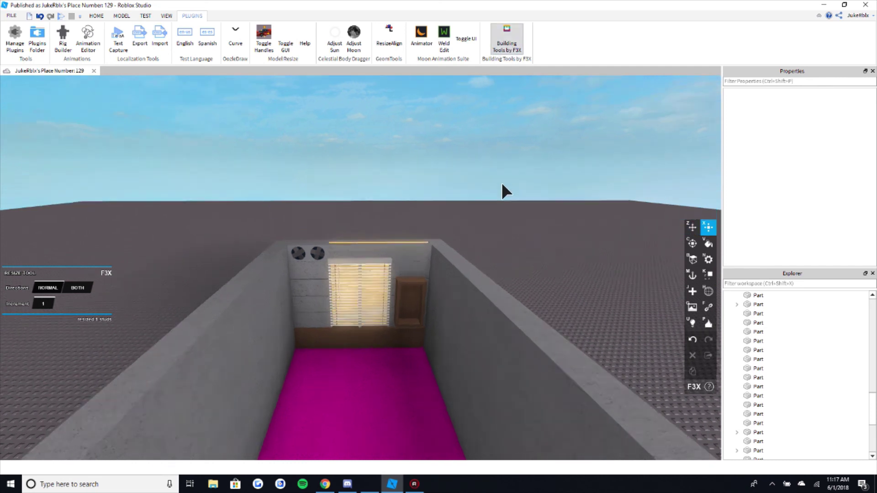
key(z)
scroll(341, 402, up, 2)
scroll(356, 393, up, 1)
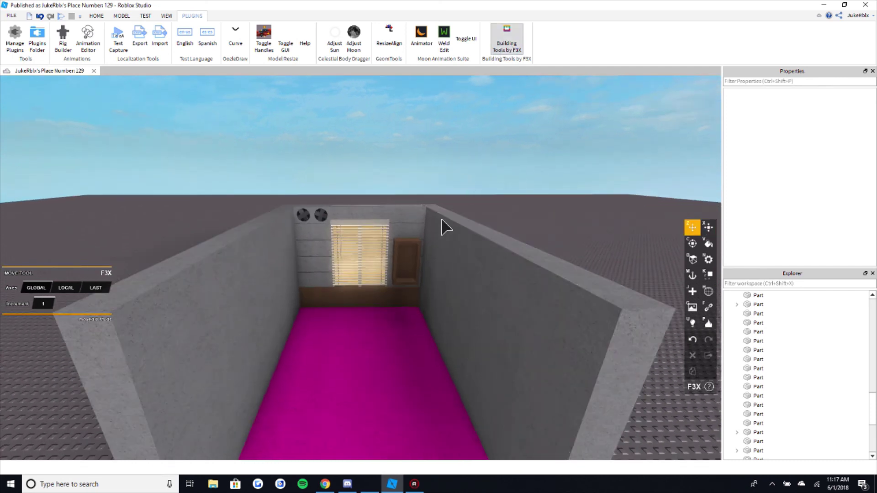
scroll(576, 170, up, 4)
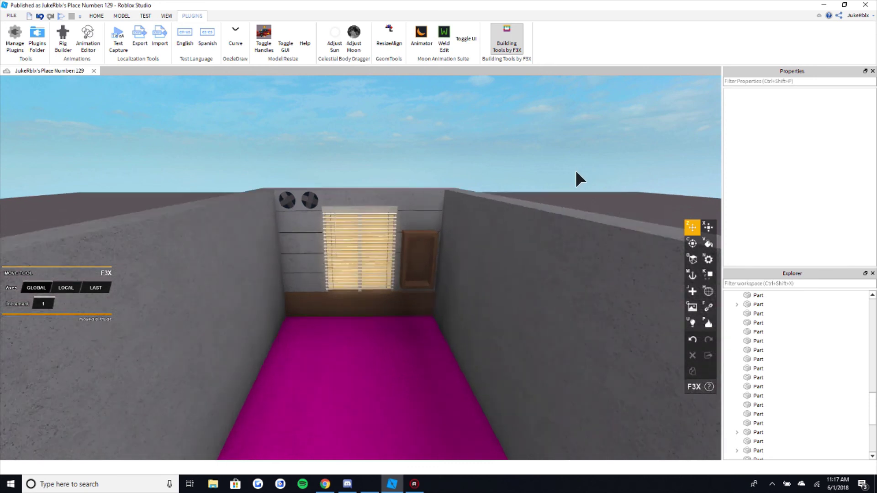
scroll(576, 173, down, 2)
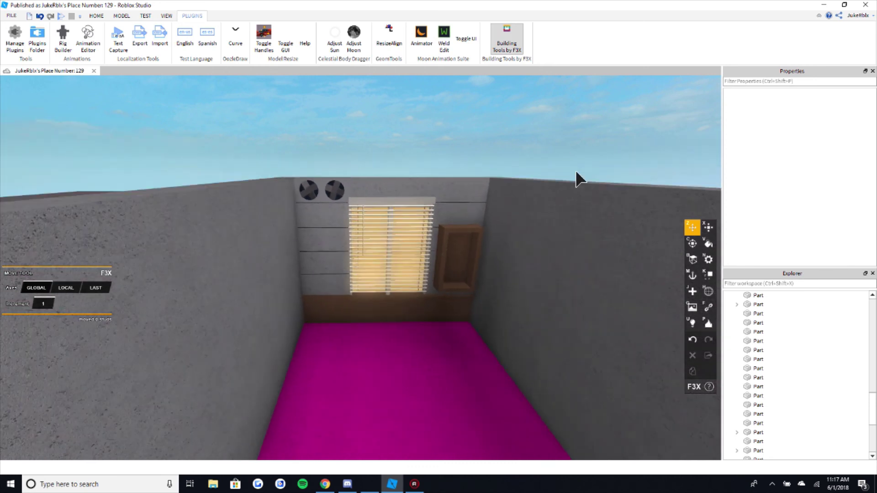